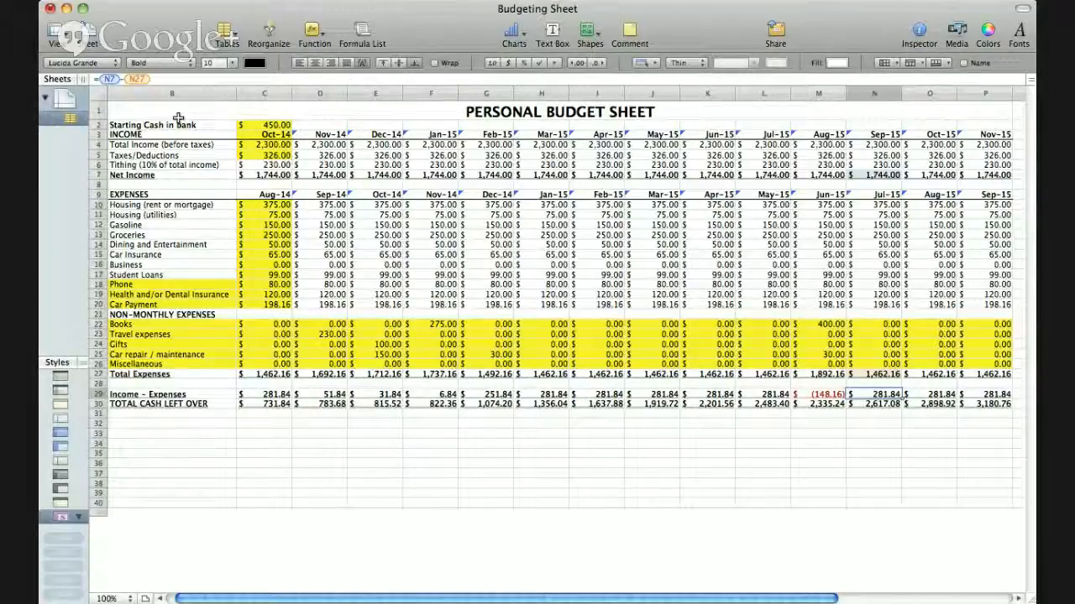
Step: Review the starting cash, income and tax entries, along with the monthly expense categories from housing to car payment
left_click(273, 125)
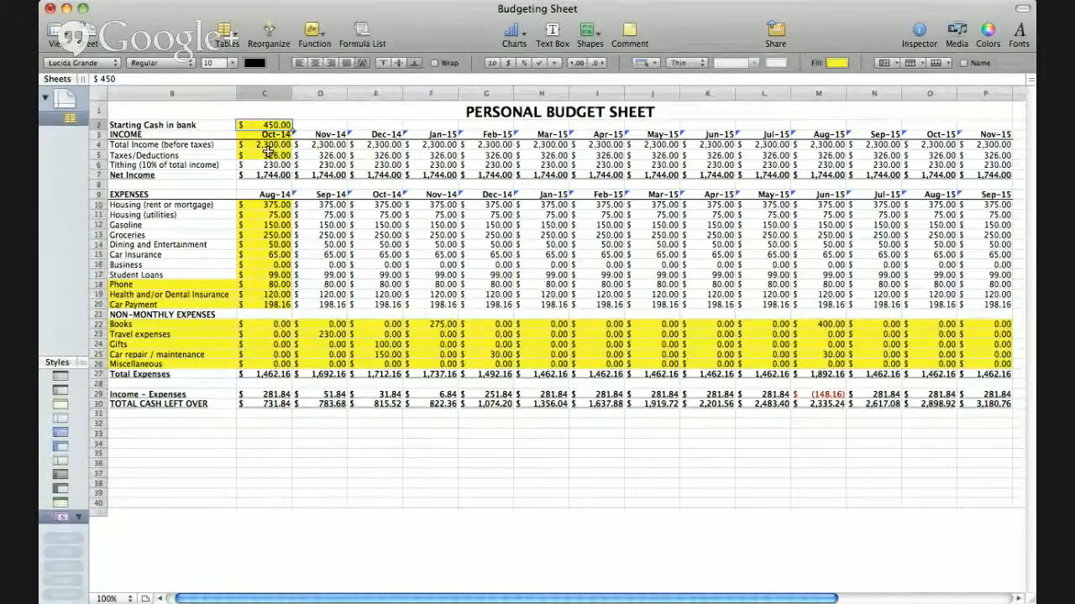
left_click(268, 148)
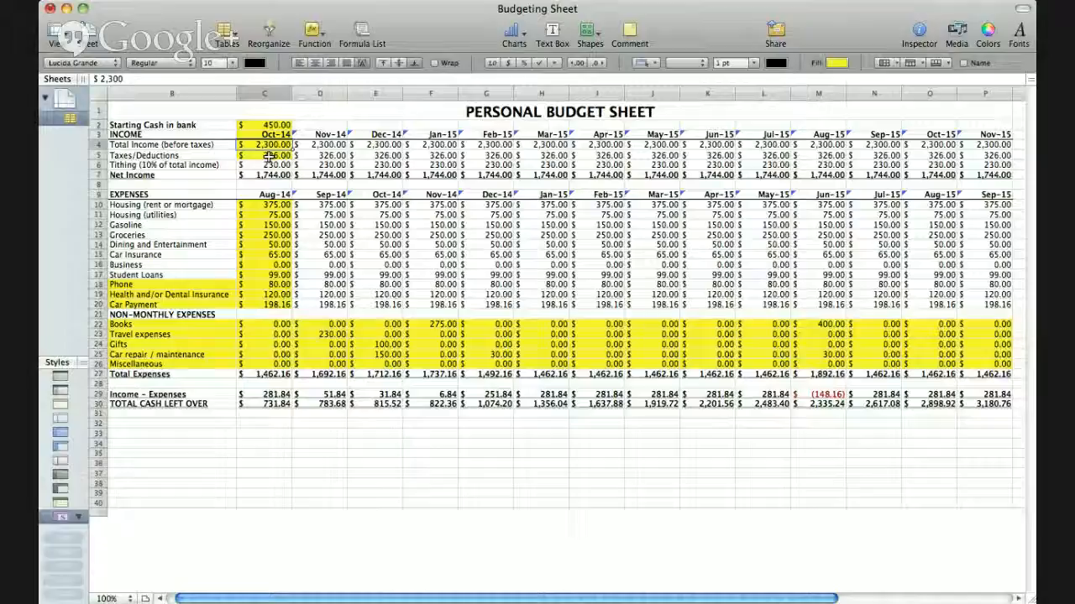
left_click(268, 156)
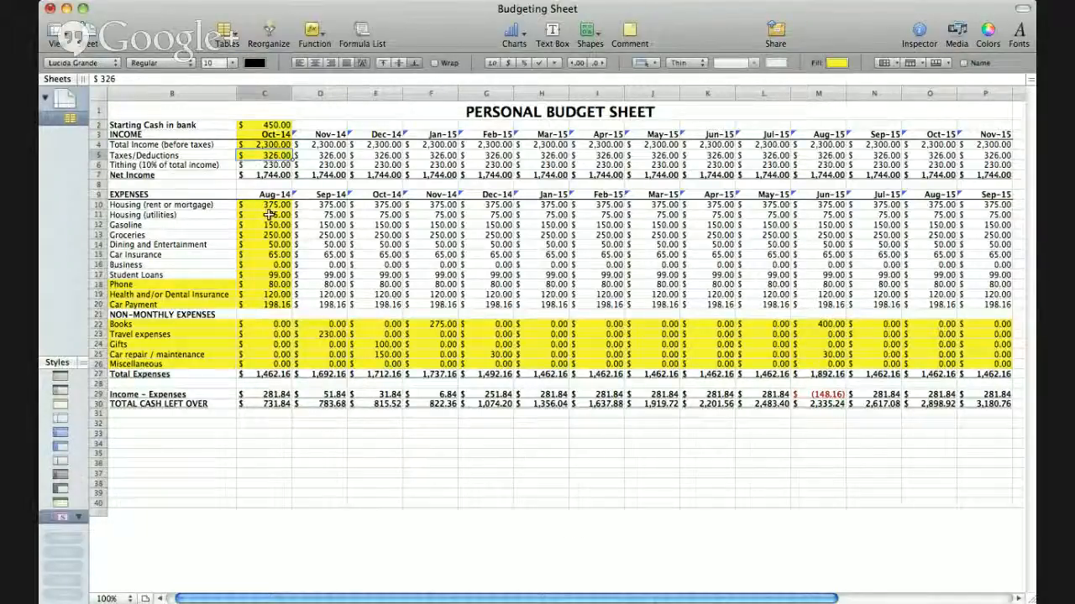
left_click(270, 146)
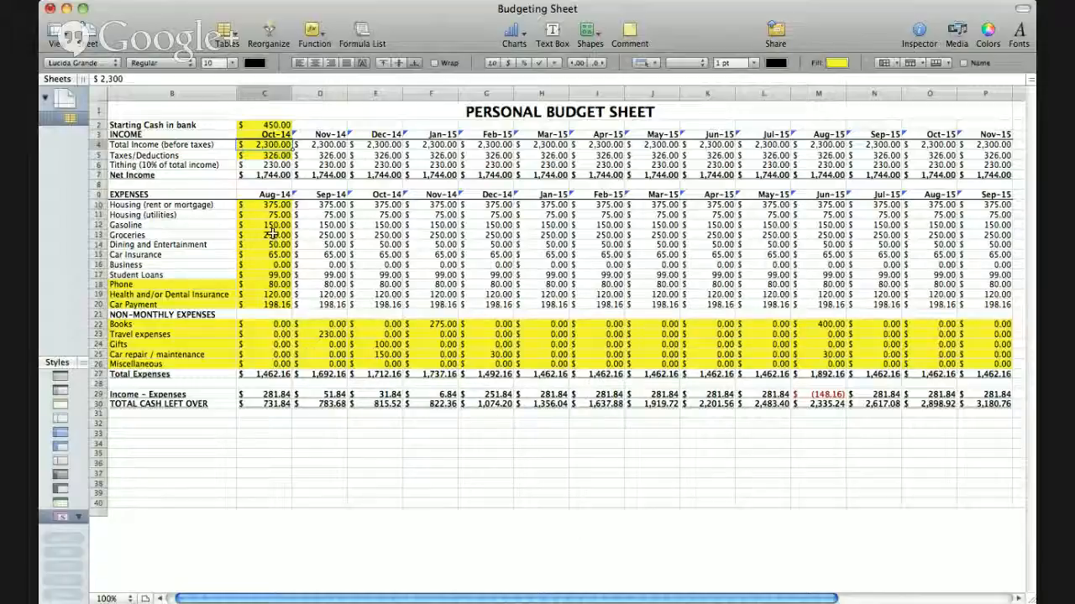
left_click(271, 205)
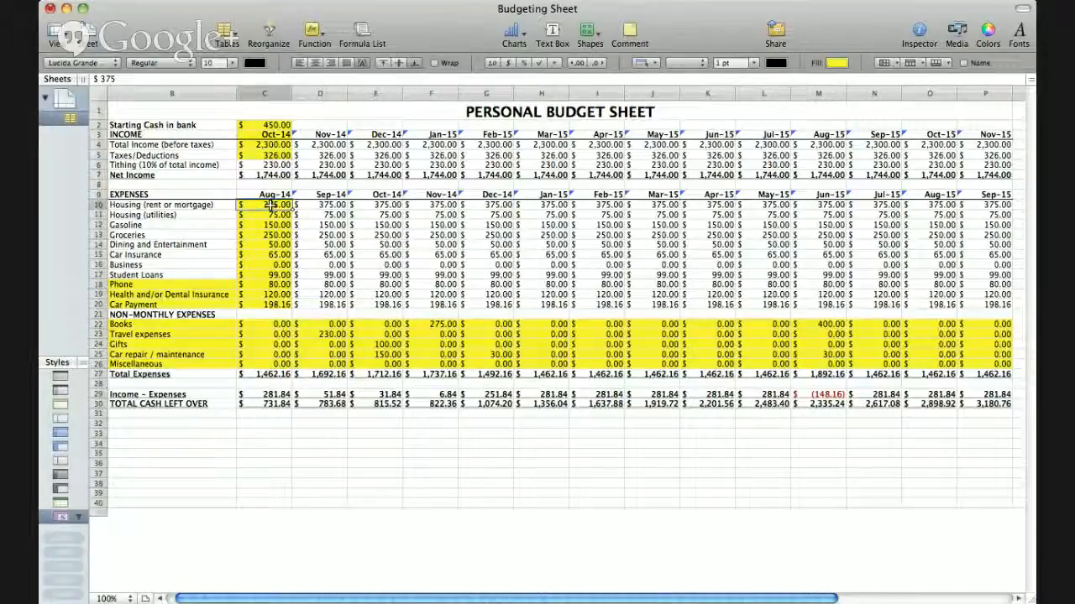
key("Left")
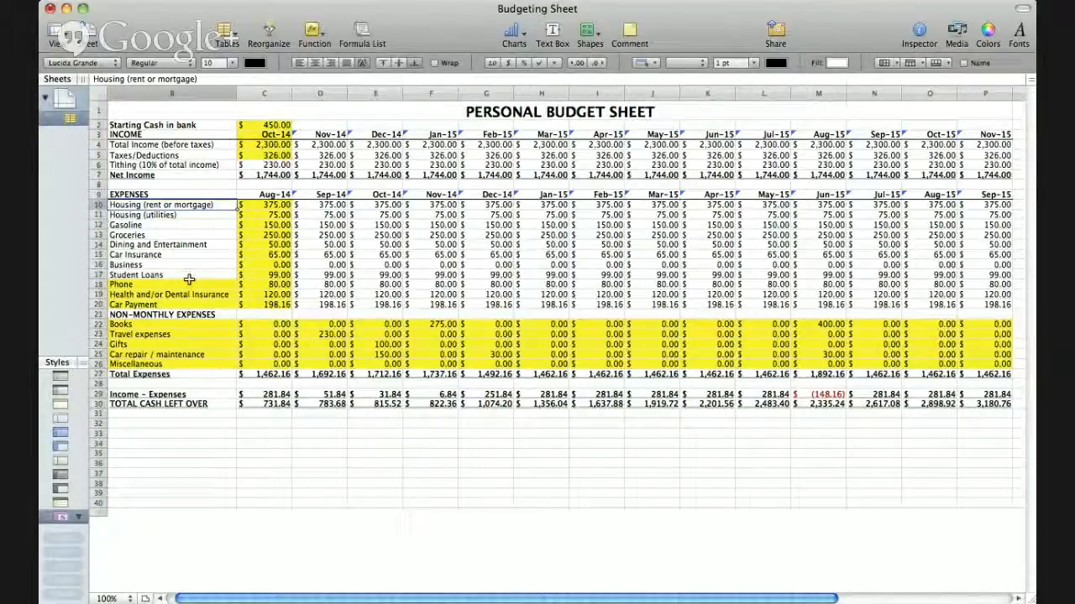
left_click(189, 285)
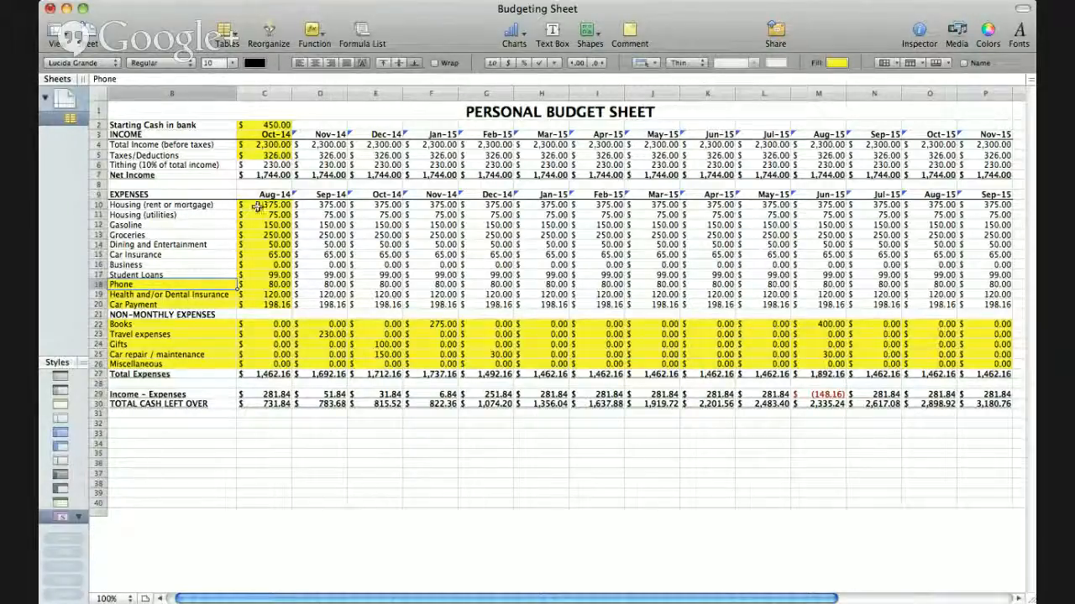
left_click(159, 194)
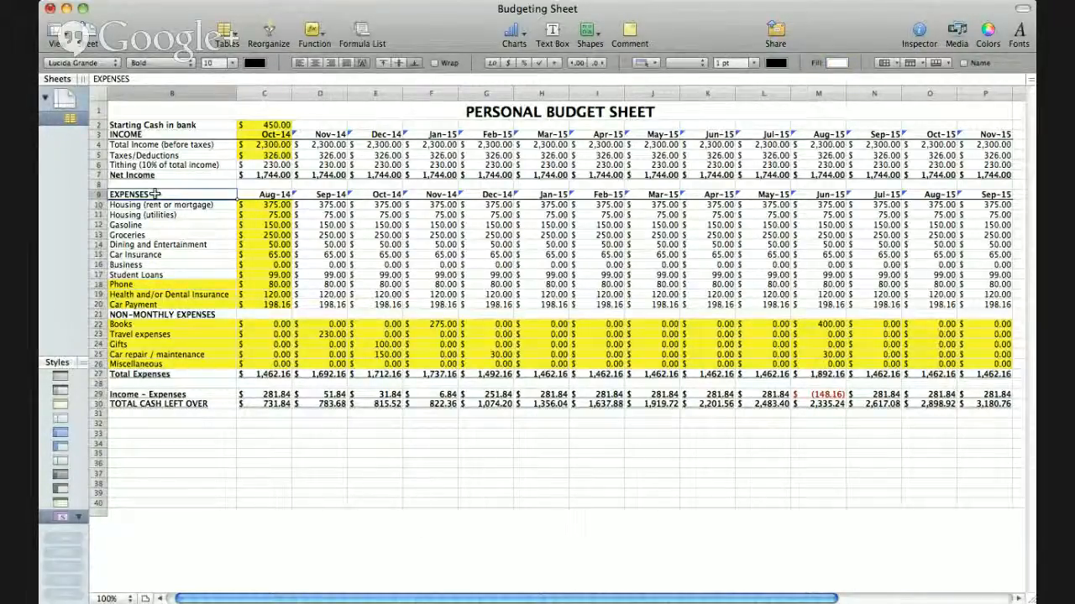
left_click_drag(154, 204, 149, 305)
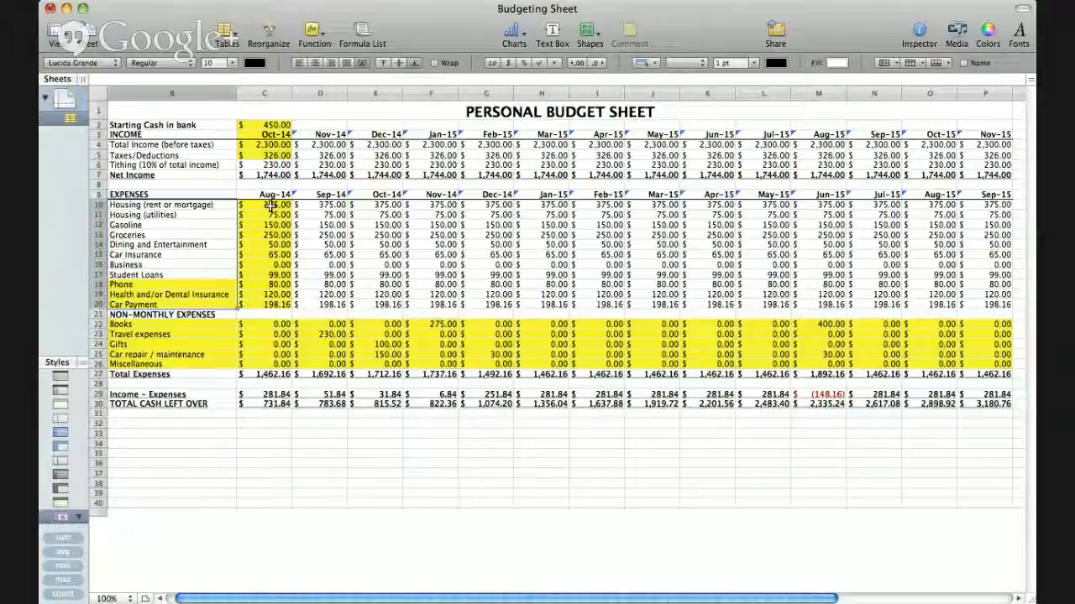
left_click(269, 145)
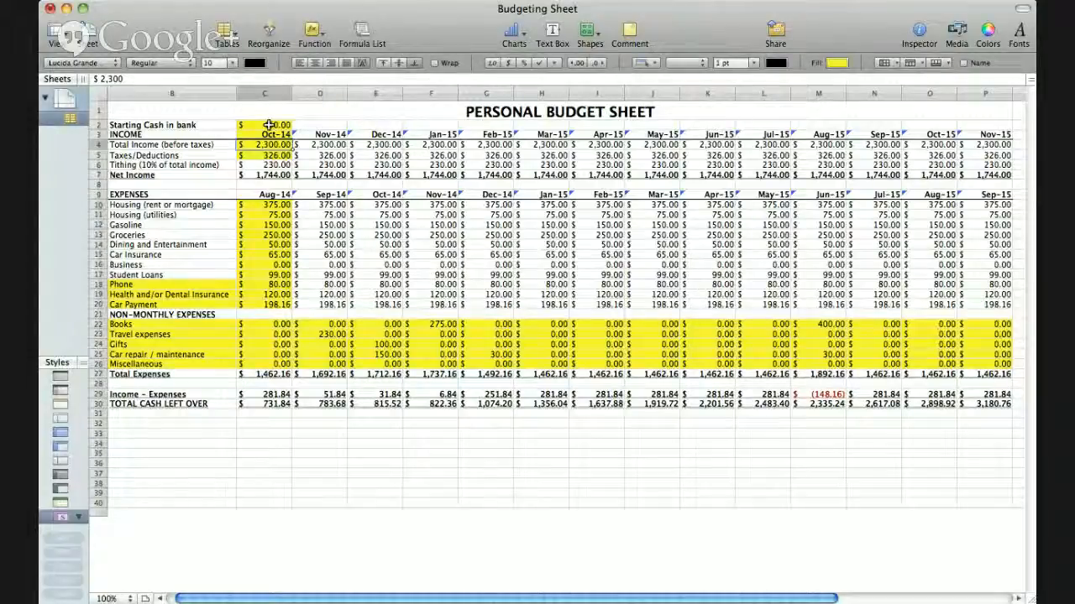
left_click(271, 155)
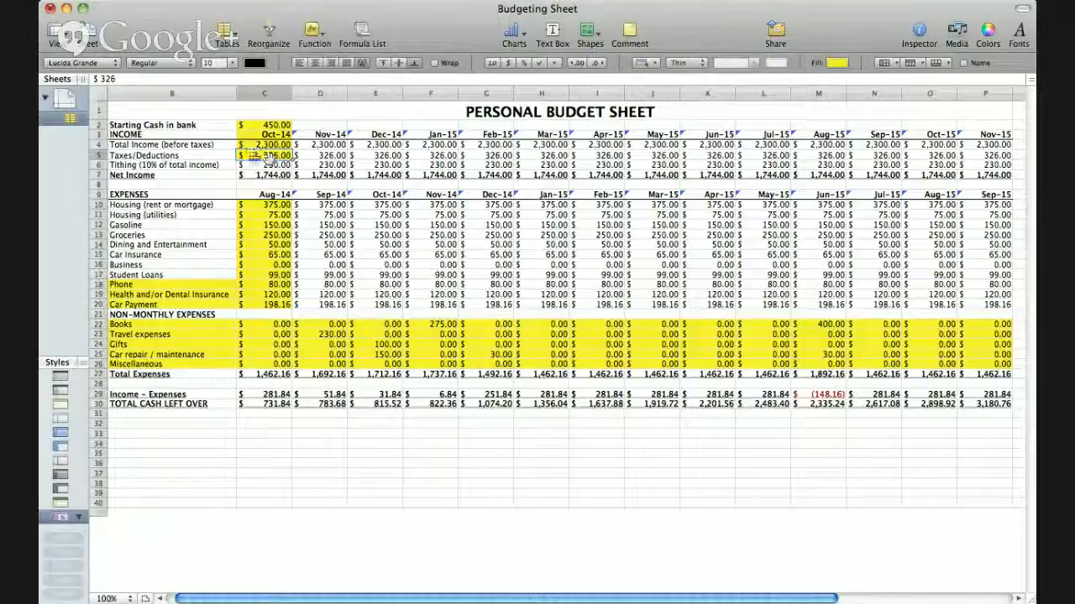
Step: Set the housing (rent or mortgage) expense in the Aug-14 column to 400
left_click(265, 205)
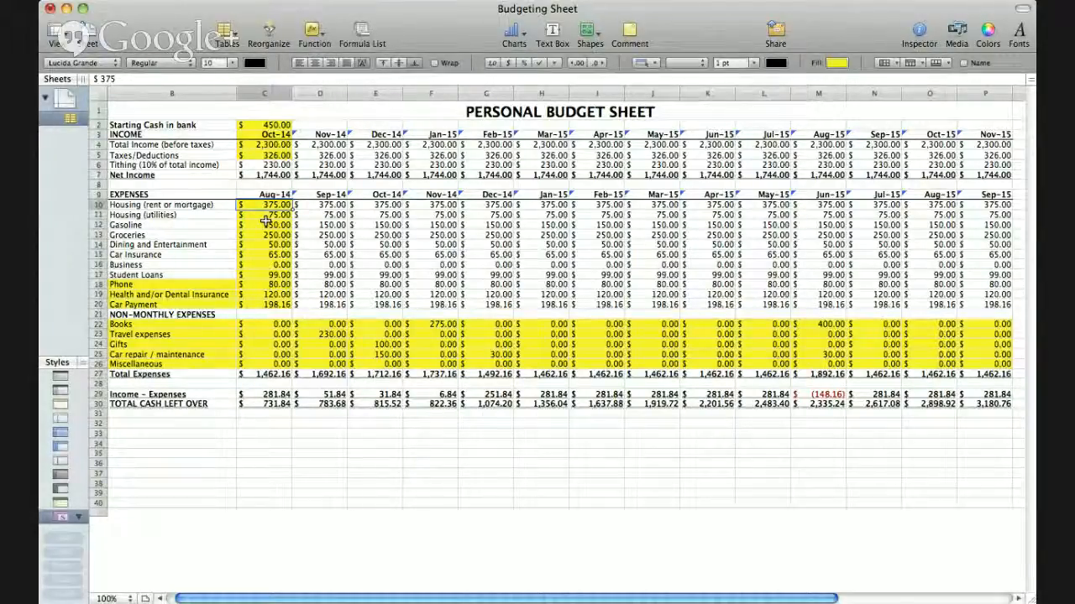
type("400")
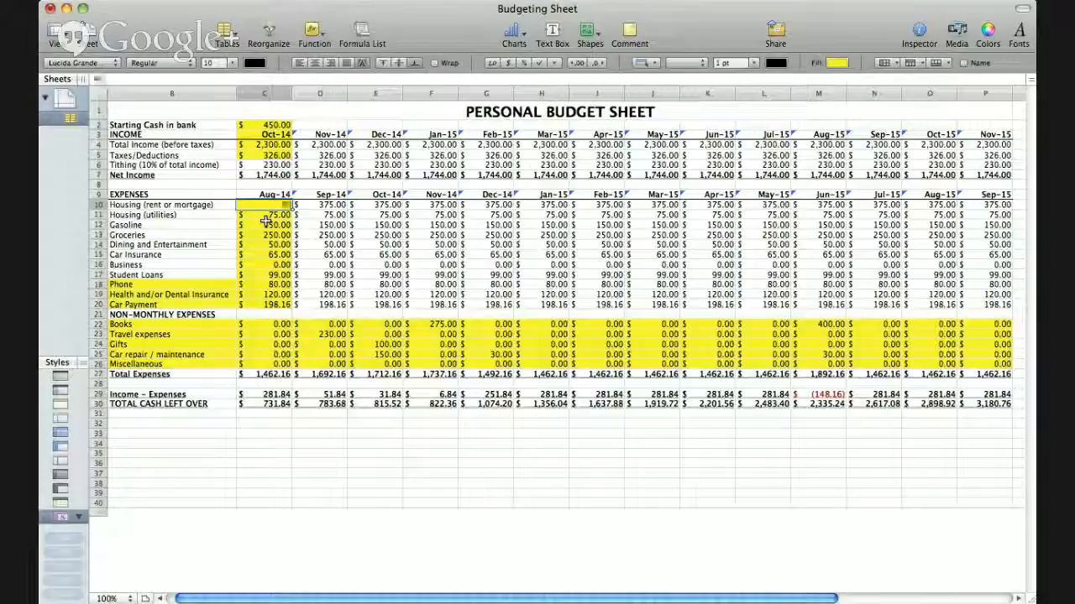
key("Return")
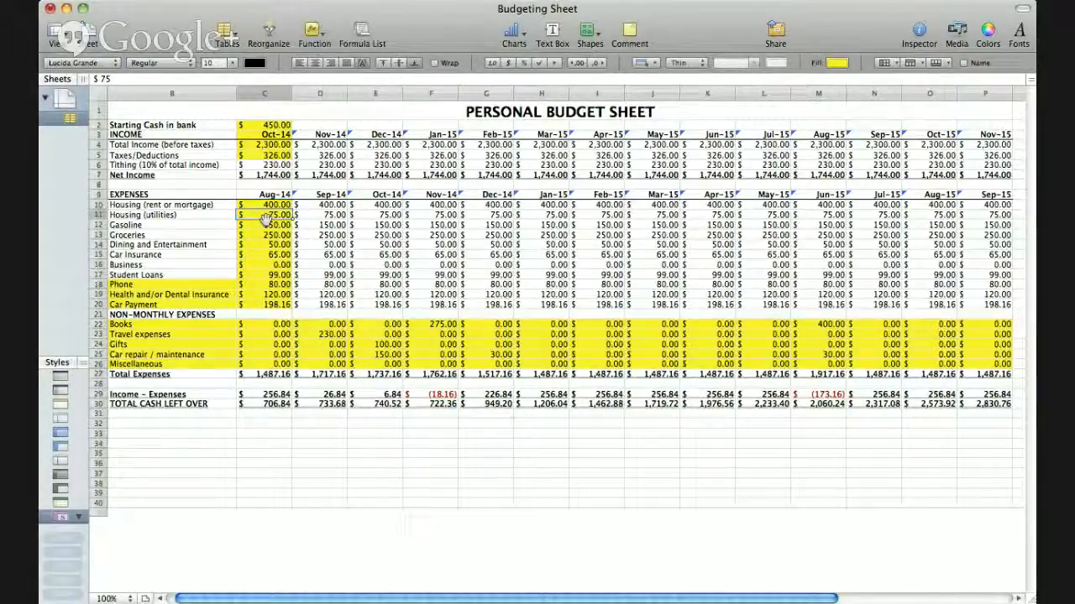
key("Down")
key("Up")
key("Up")
key("Down")
key("Down")
key("Up")
key("Up")
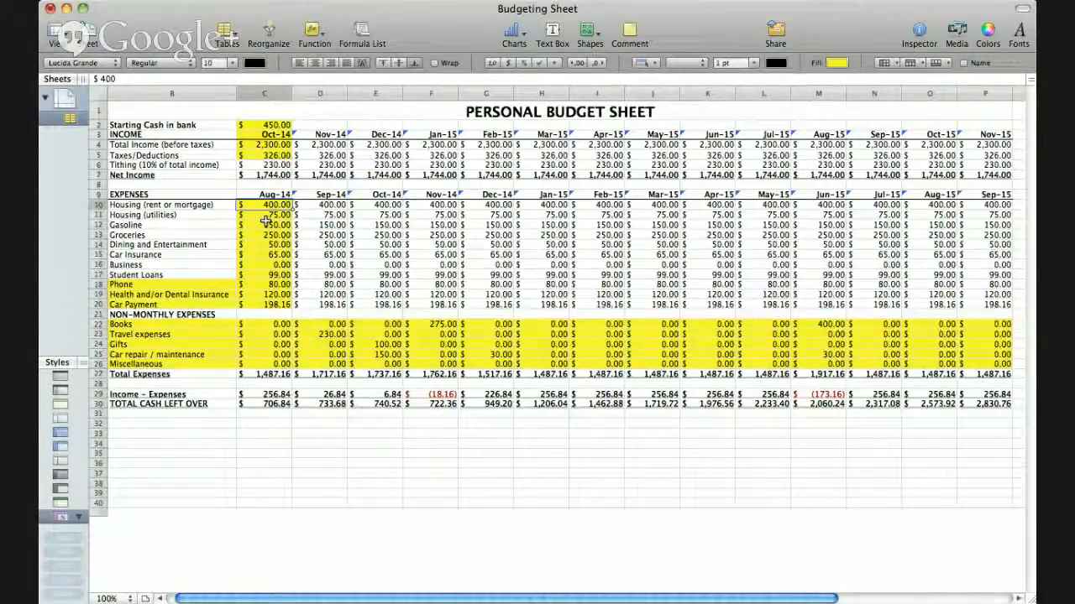
key("Down")
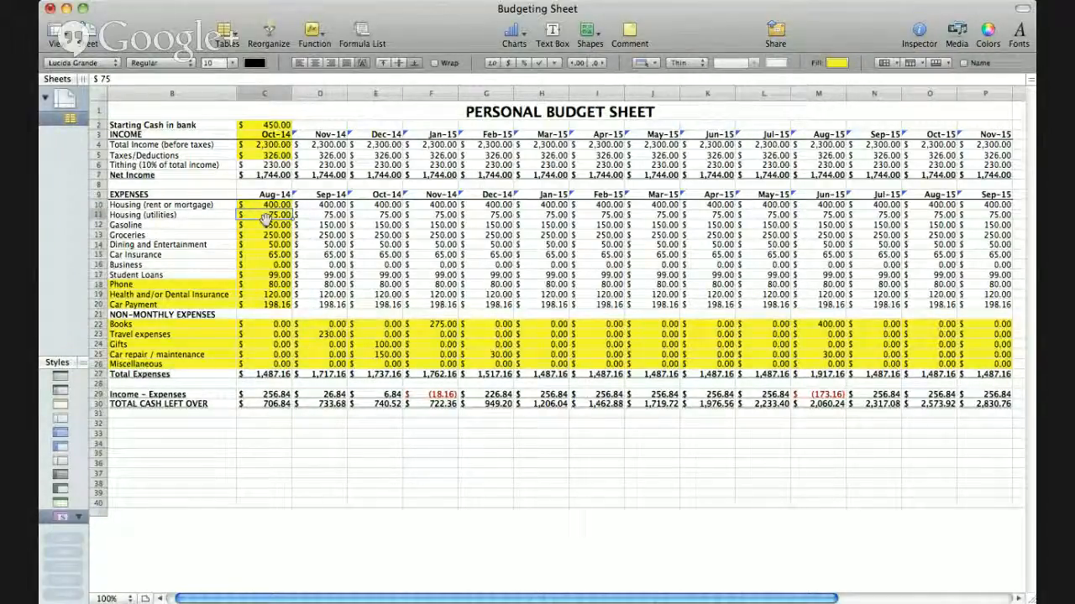
key("Up")
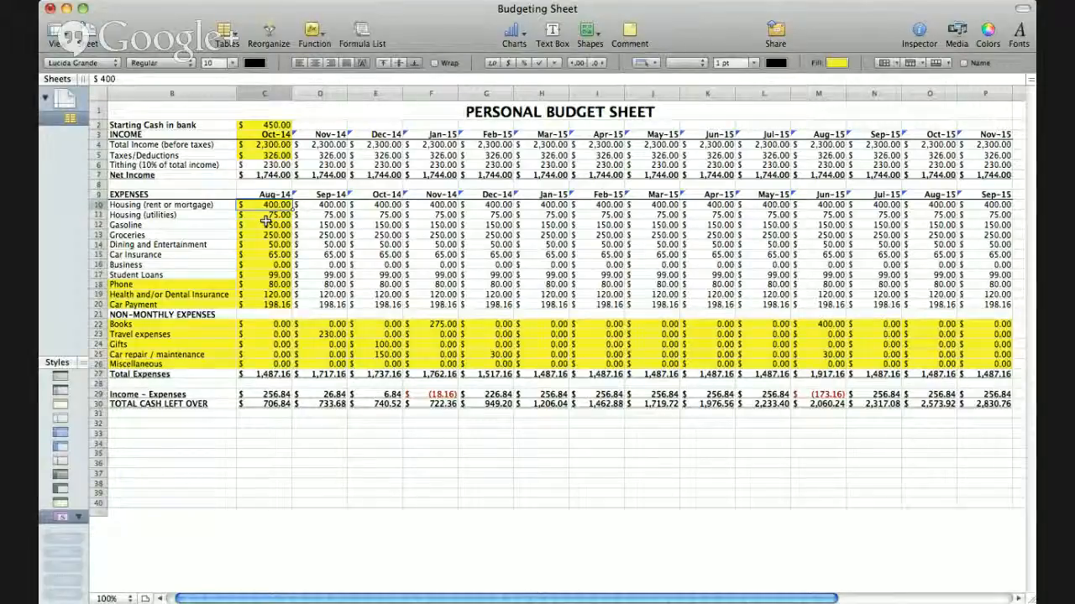
Step: Try 1200 as the Aug-14 housing (rent or mortgage) expense, and return it to 400
type("1200")
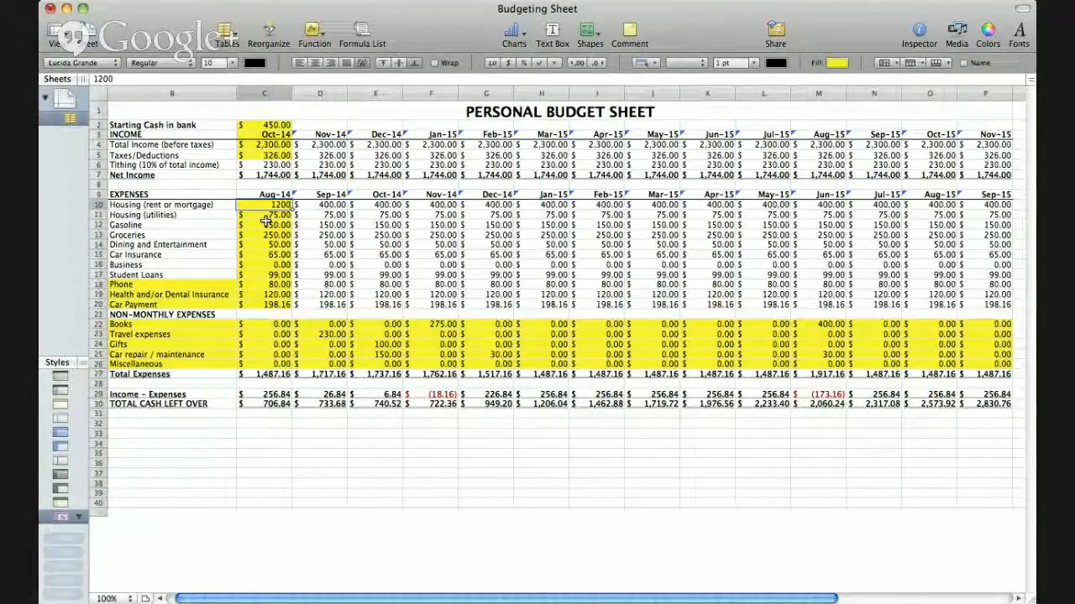
key("Up")
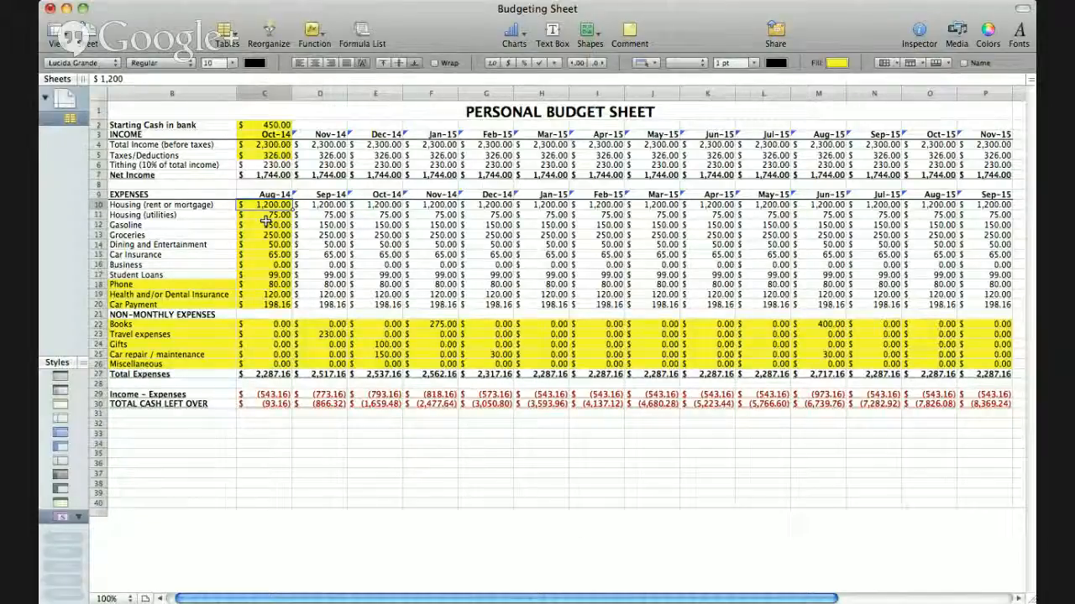
type("400")
key("Return")
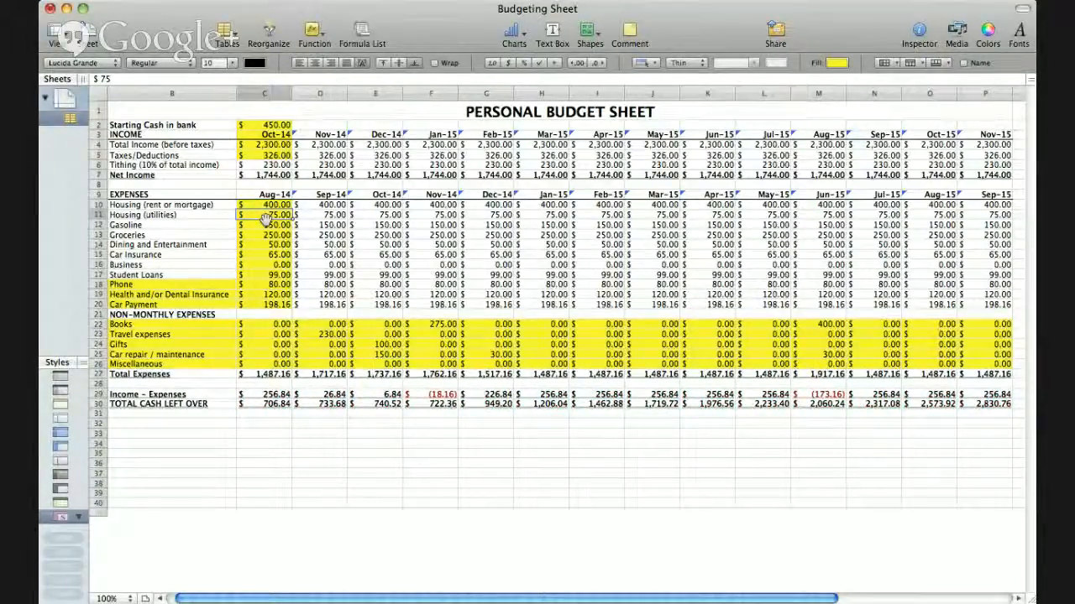
key("Down")
key("Down")
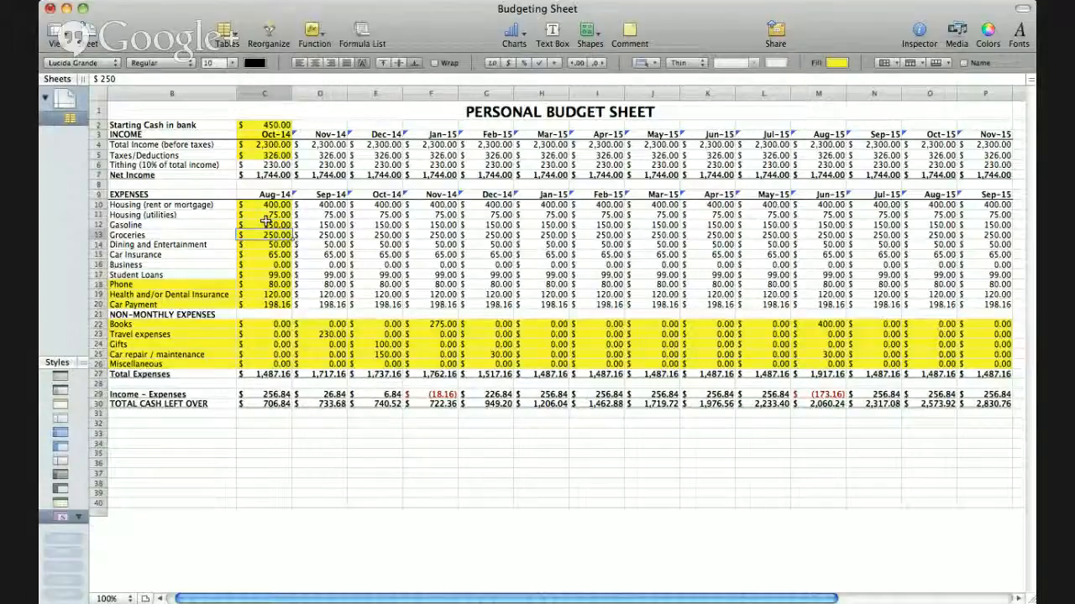
key("Up")
key("Up")
key("Down")
key("Down")
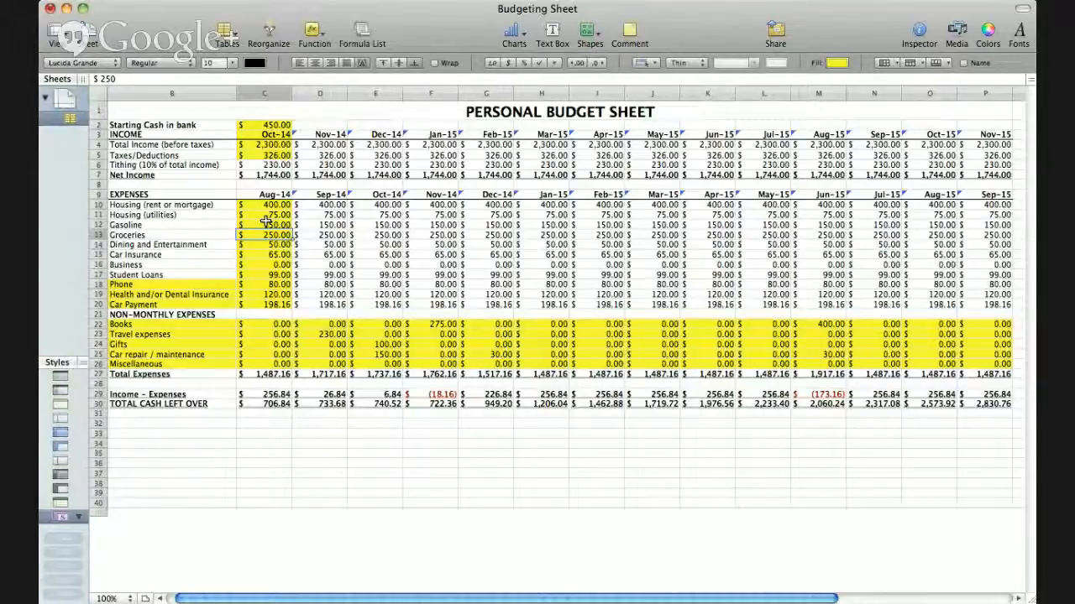
Step: Set the car insurance expense in the Aug-14 column to 55
left_click(267, 256)
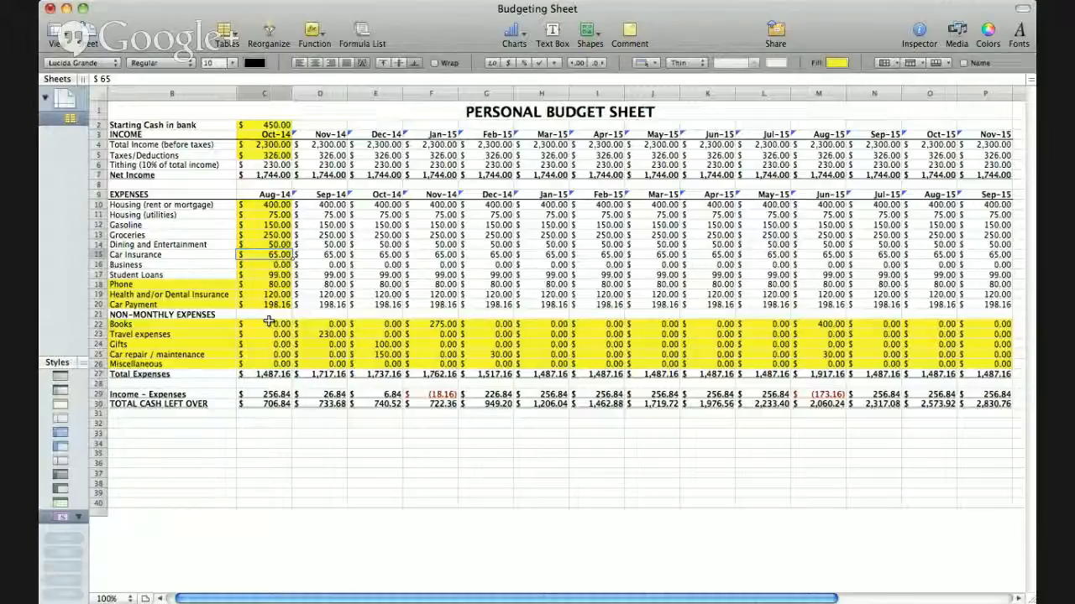
type("55")
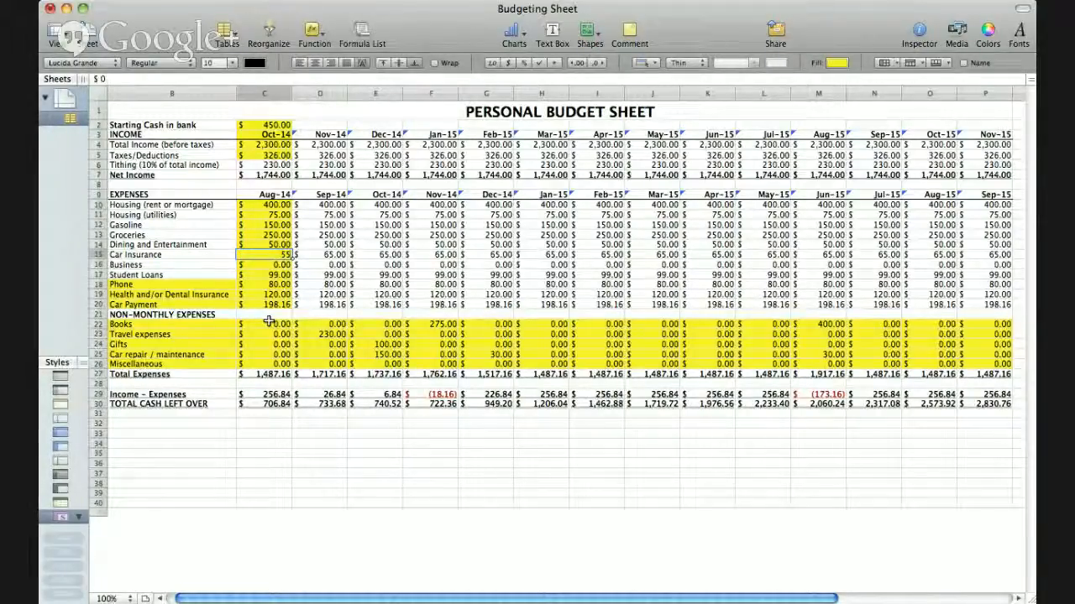
key("Return")
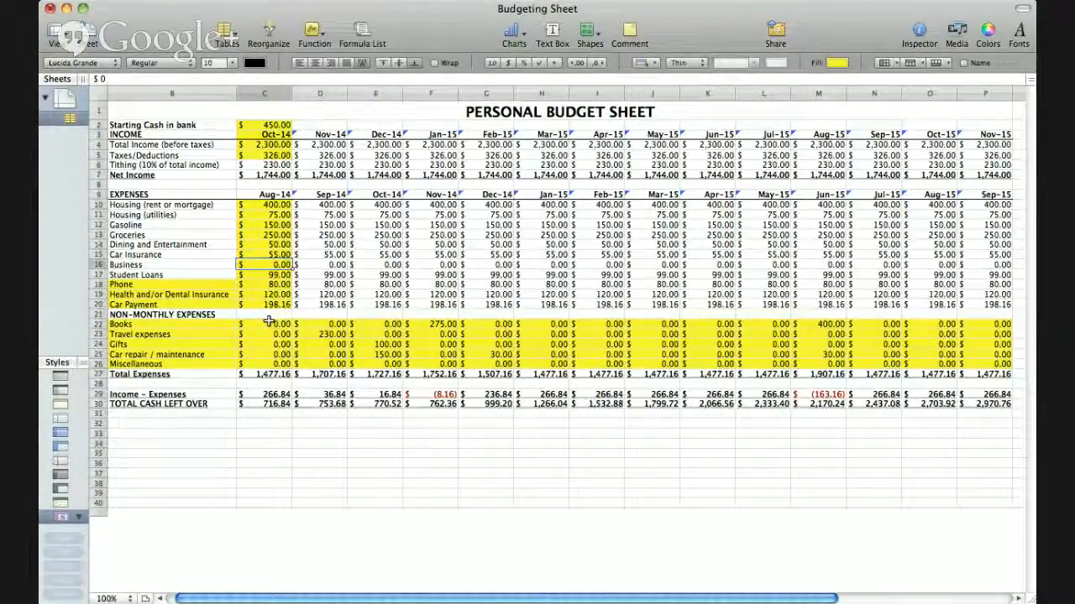
Step: Set the Aug-14 business expense to 150 and the student loans expense to 0
type("150")
key("Return")
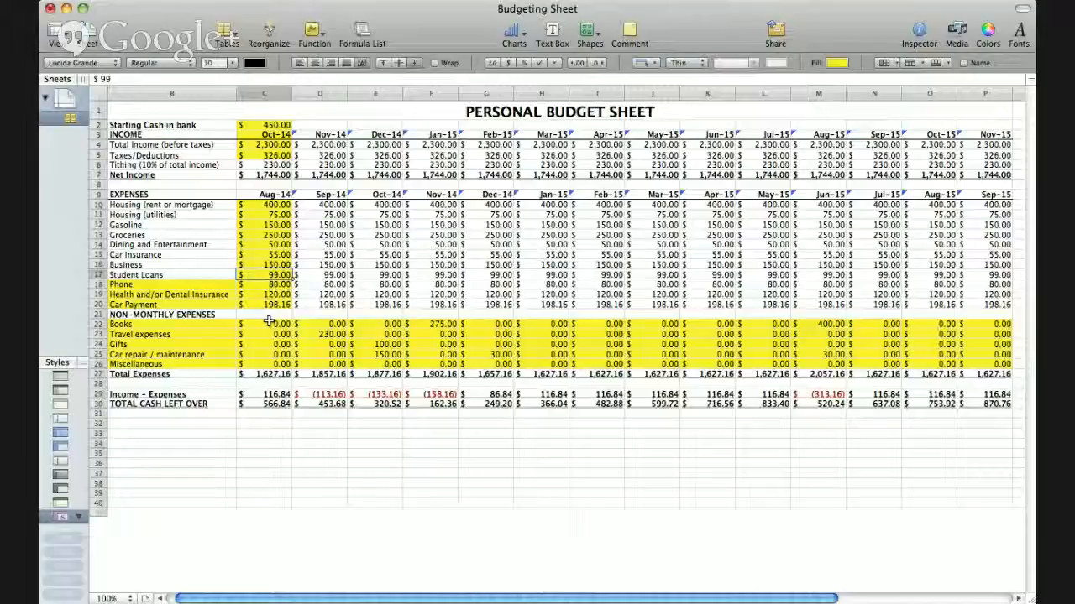
type("0")
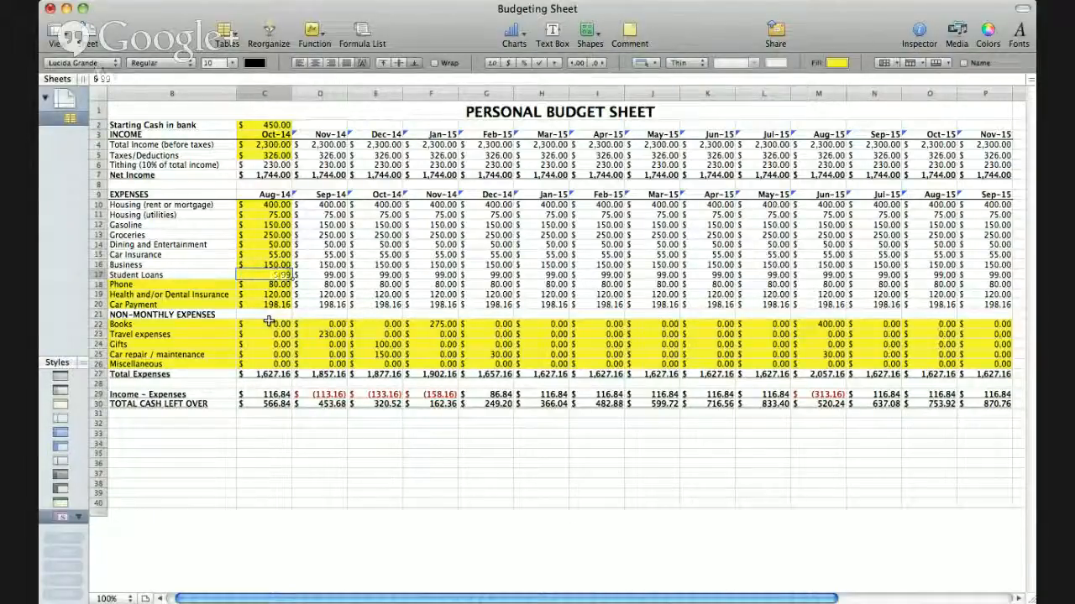
key("Return")
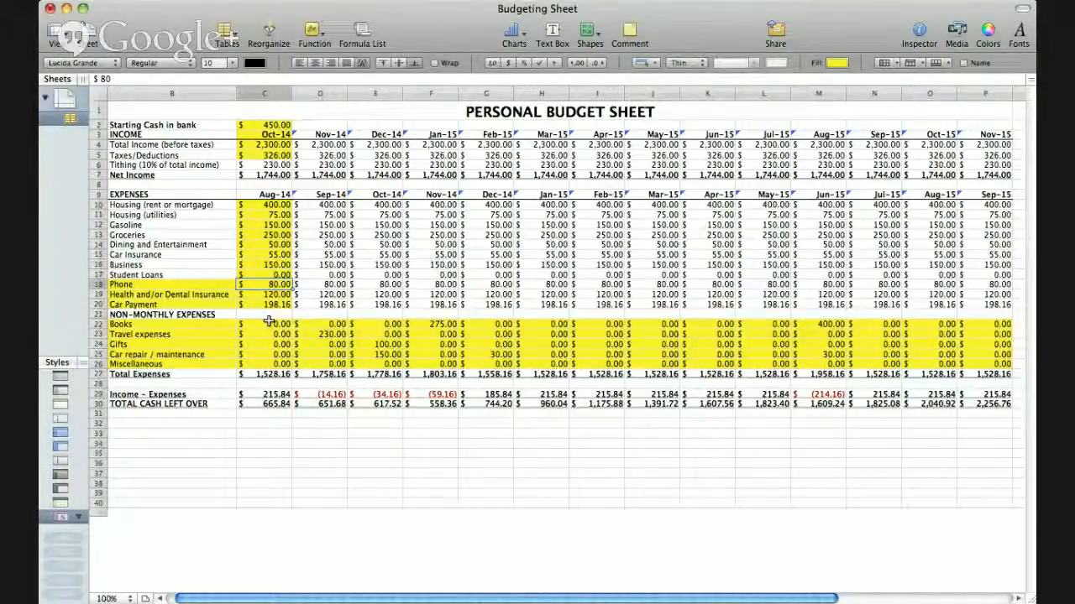
Step: Review the remaining monthly expense entries and the non-monthly categories from Books to Miscellaneous, including the groceries and gasoline rows
key("Up")
key("Up")
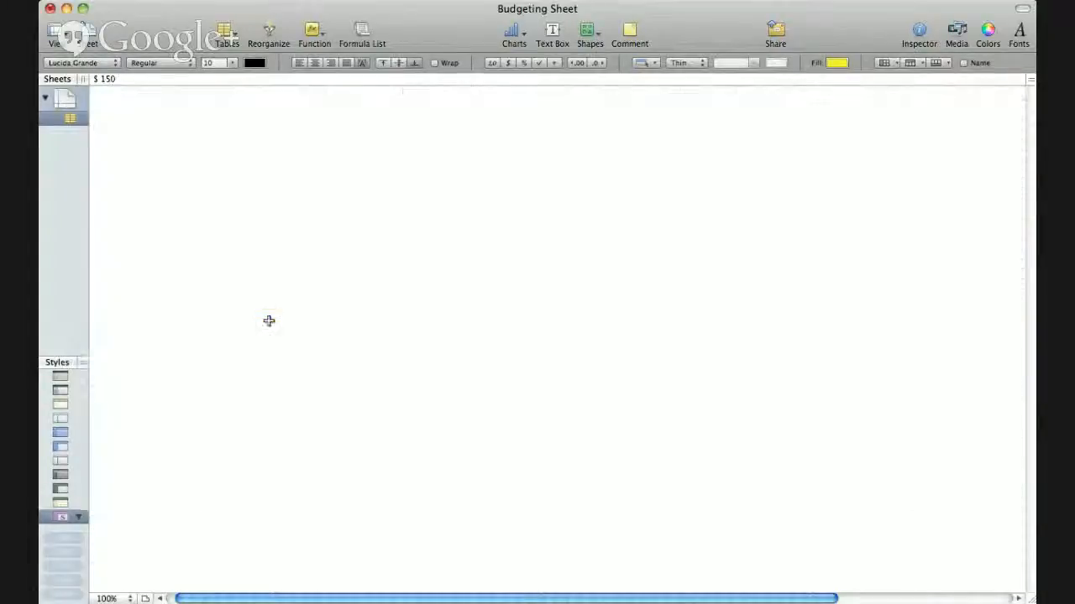
key("Down")
key("Down")
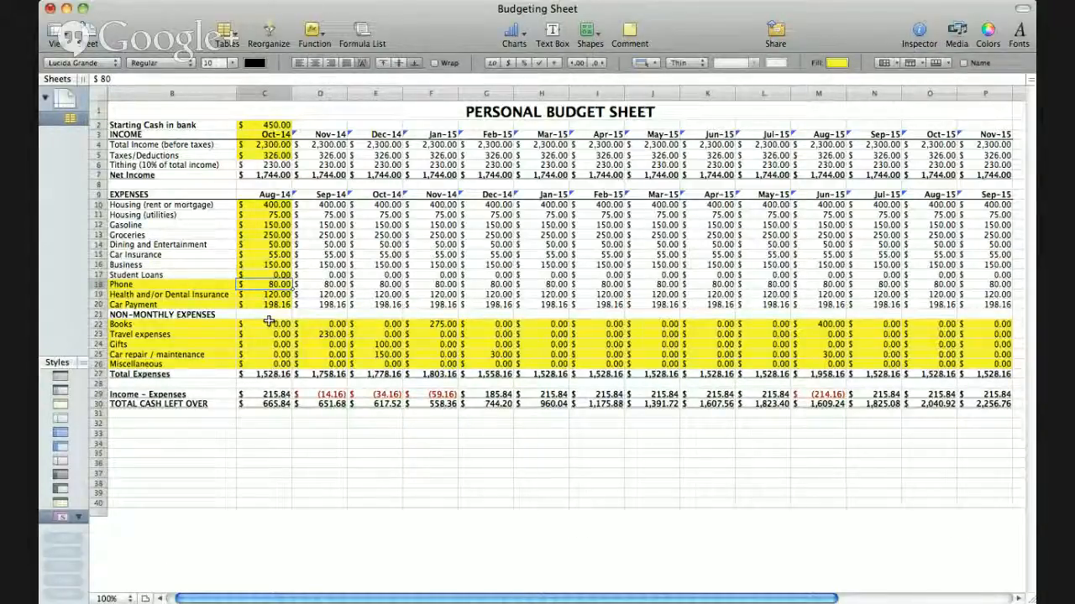
key("Down")
key("Down")
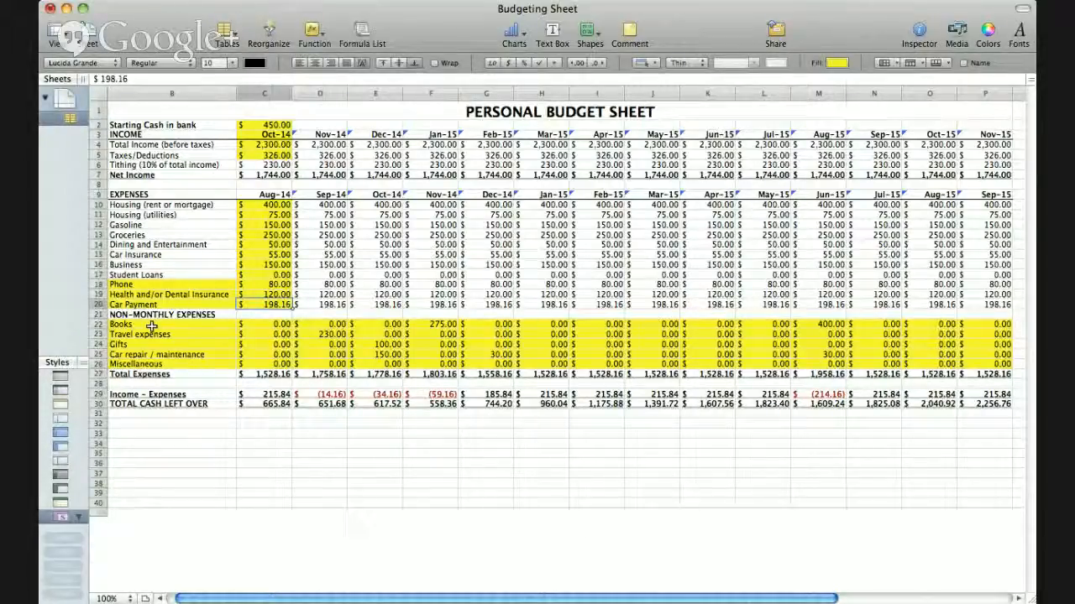
left_click_drag(185, 326, 186, 365)
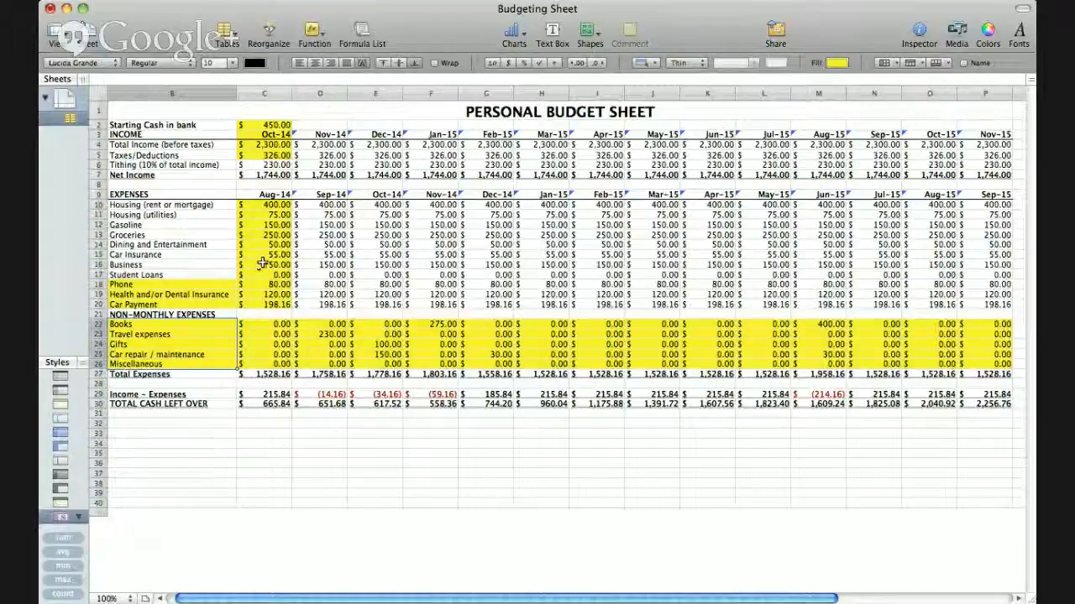
left_click(263, 235)
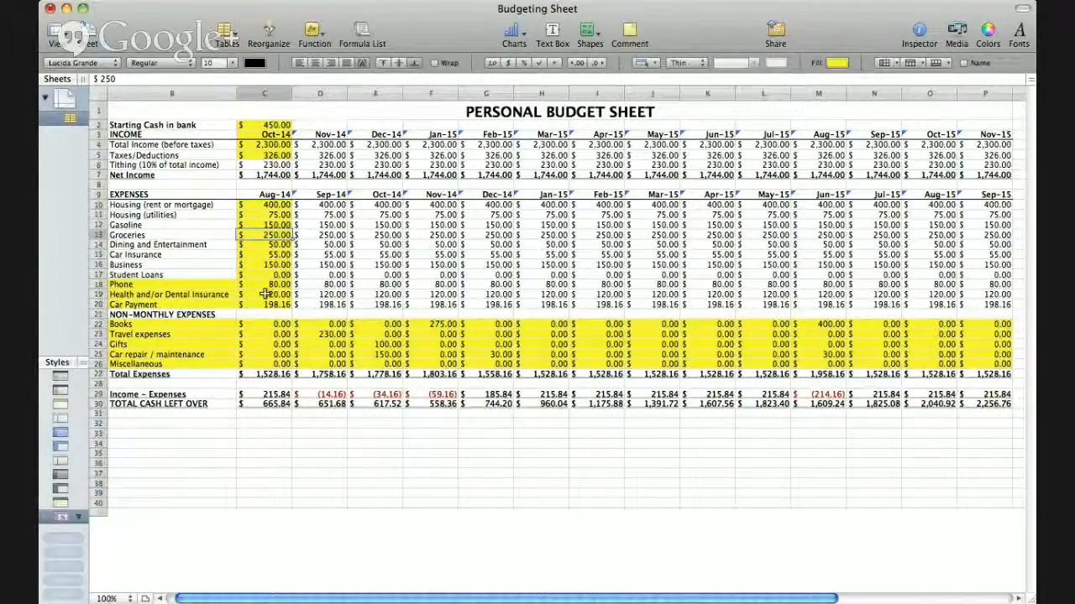
left_click(268, 225)
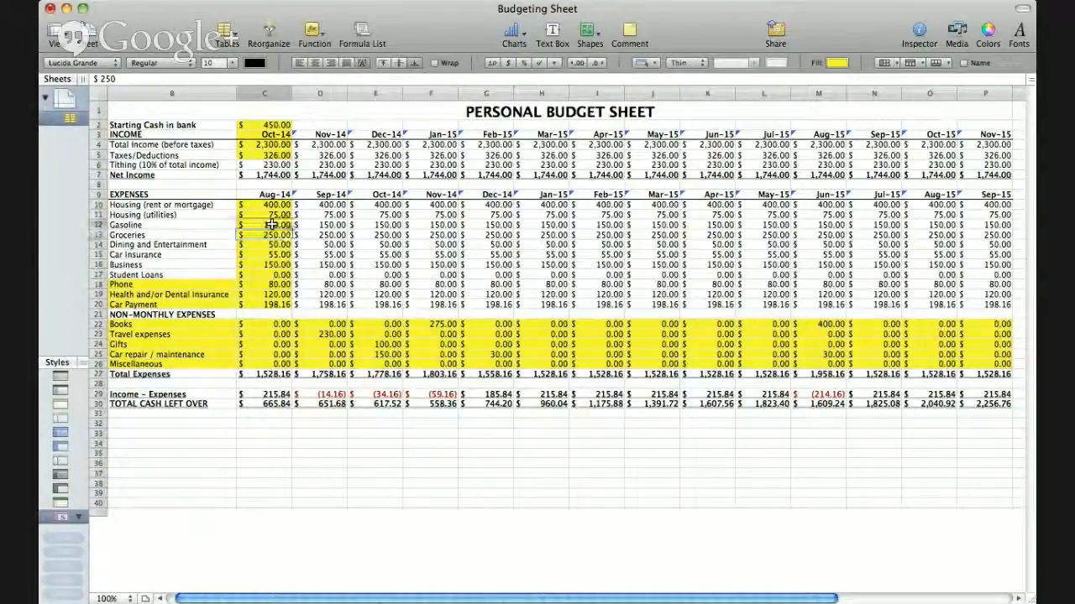
left_click(204, 225)
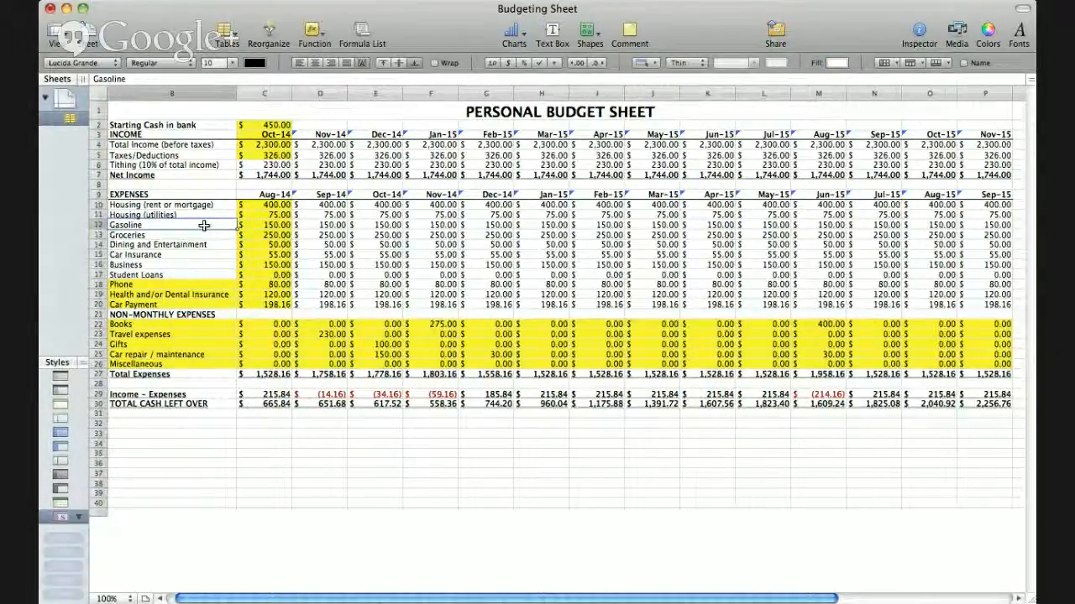
Step: Rename the Gasoline expense label to "Gasoline / Travel"
left_click(149, 226)
type("/ Travel")
key("Return")
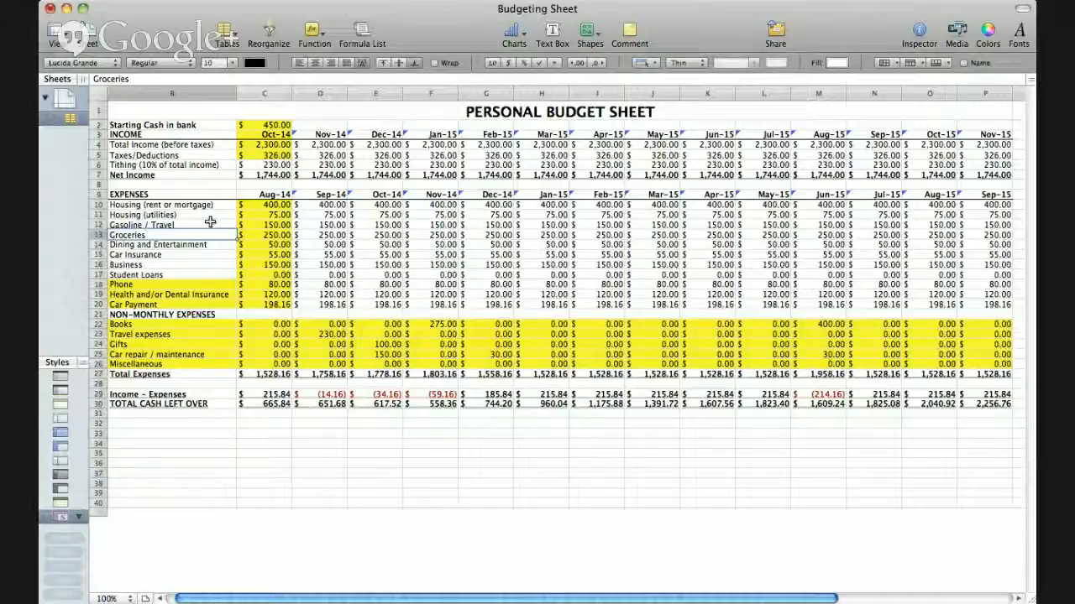
Step: Set the Gasoline / Travel expense in the Aug-14 column to 80
left_click(262, 224)
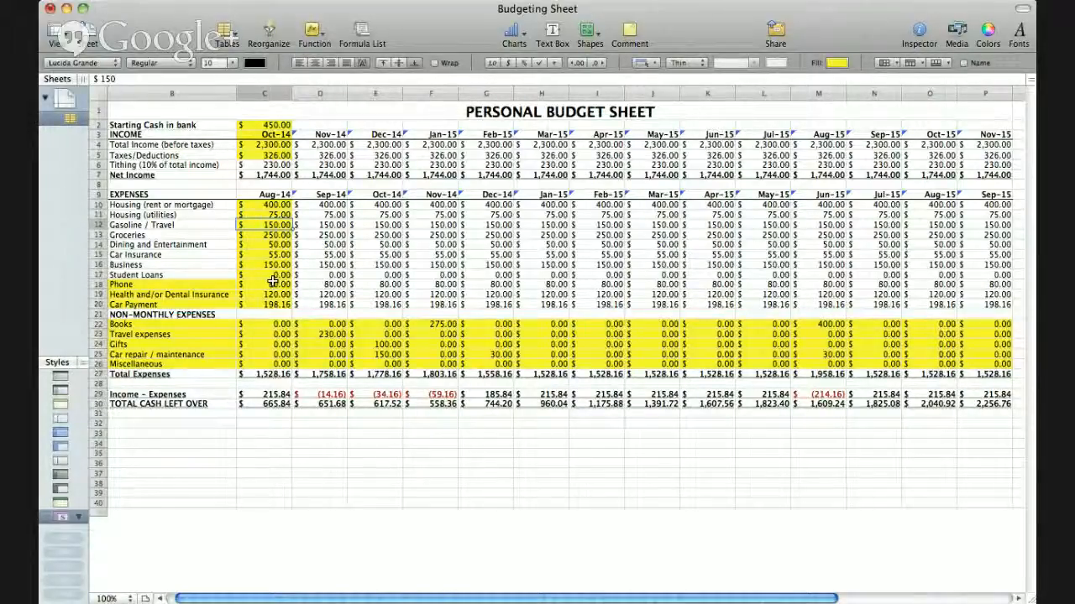
type("80")
key("Return")
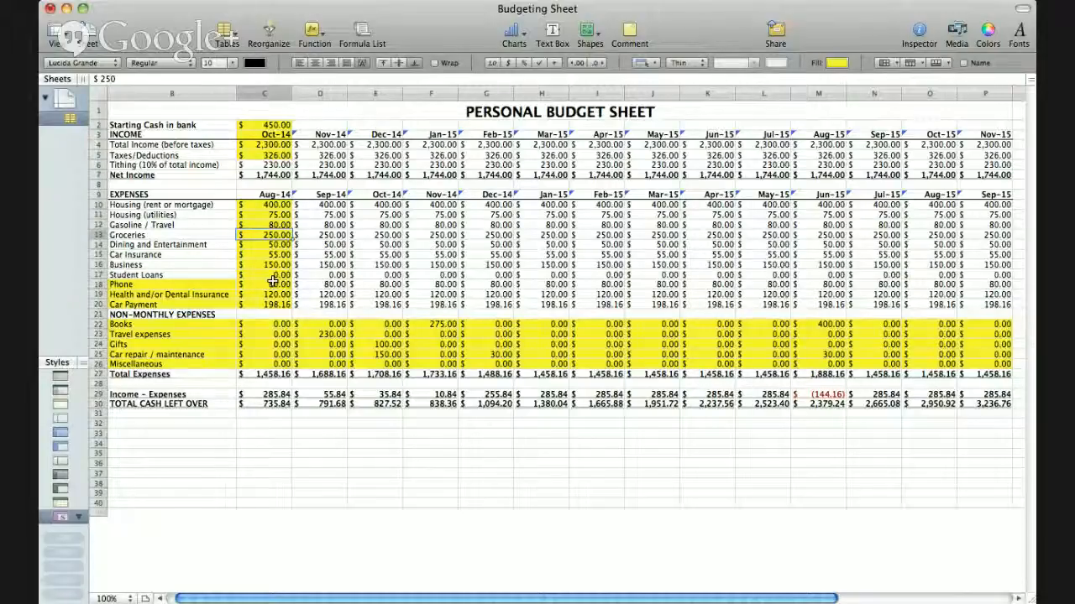
Step: Review the Aug-14 amounts for groceries, dining and entertainment, and car insurance
key("Down")
key("Down")
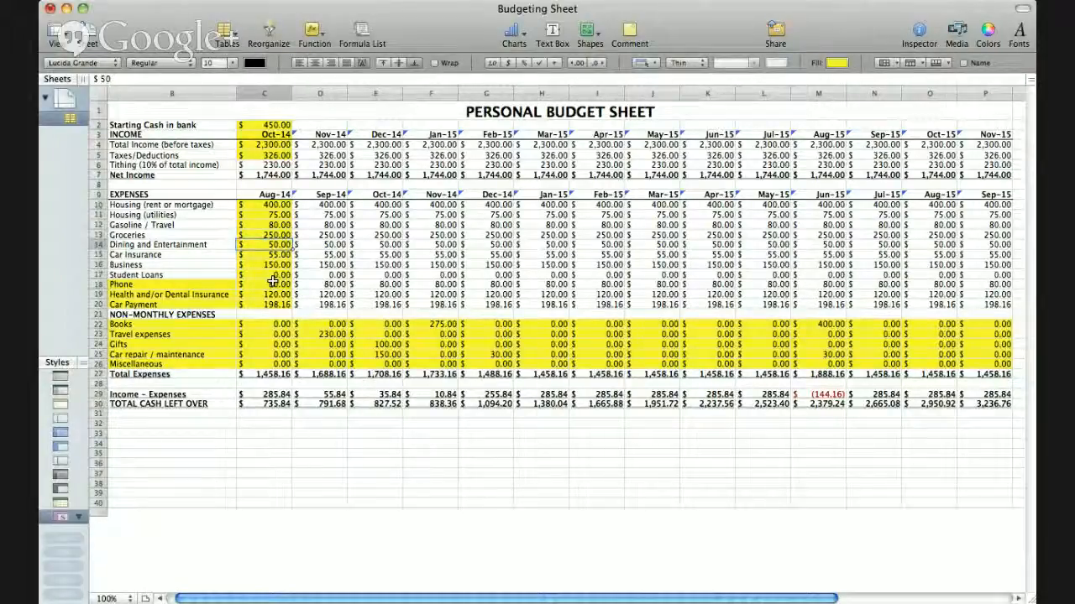
key("Up")
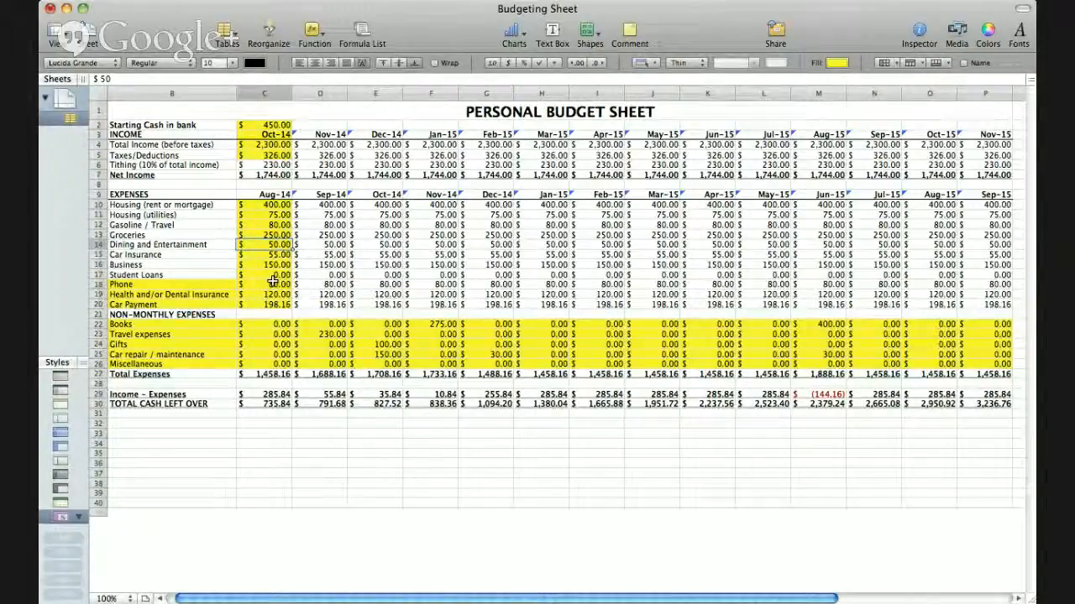
key("Down")
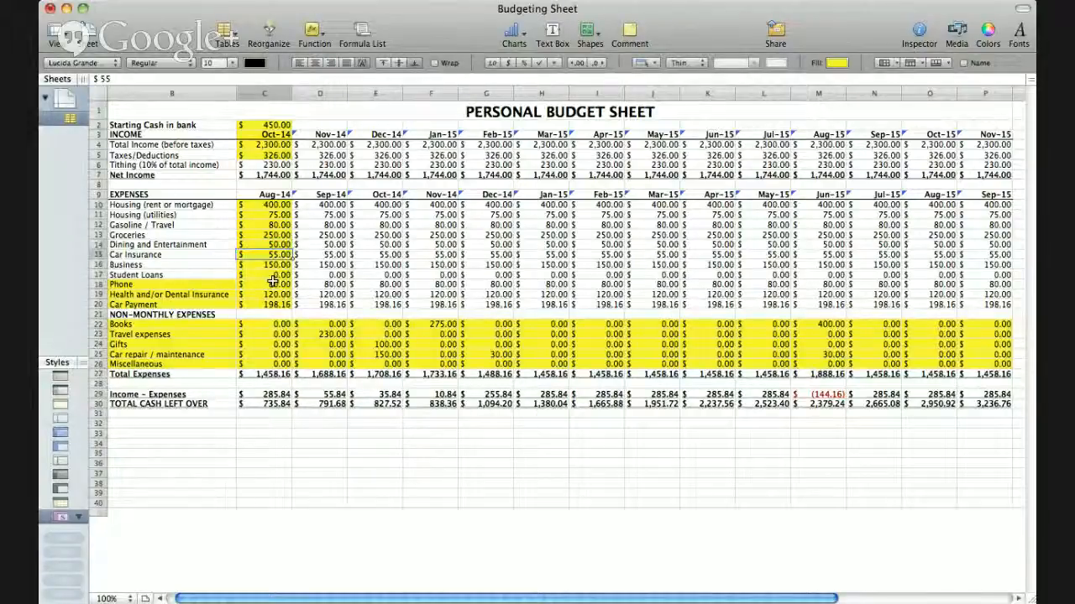
key("Up")
key("Up")
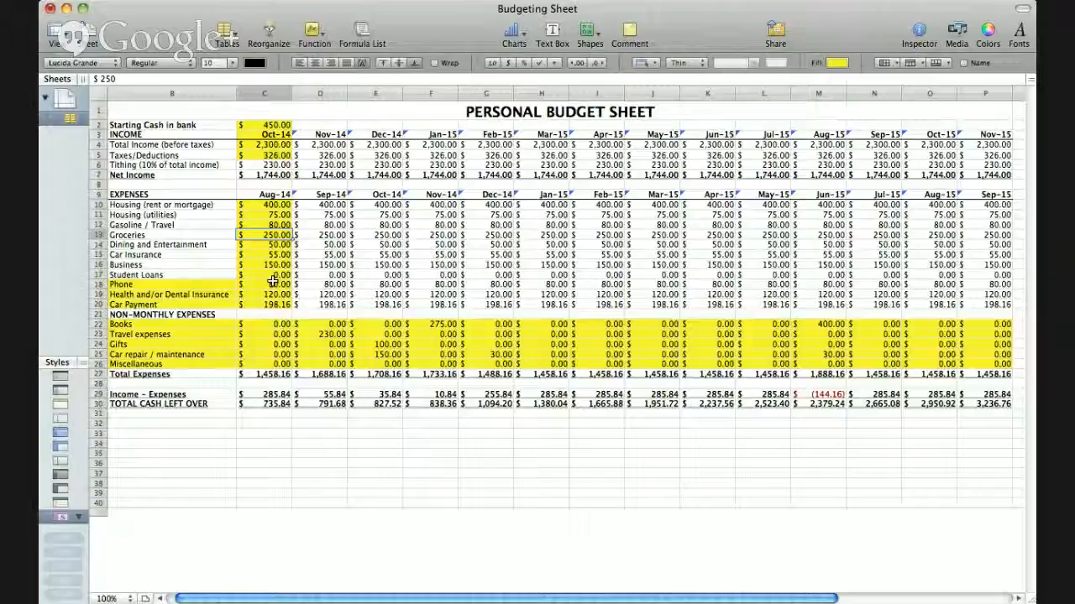
key("Down")
key("Down")
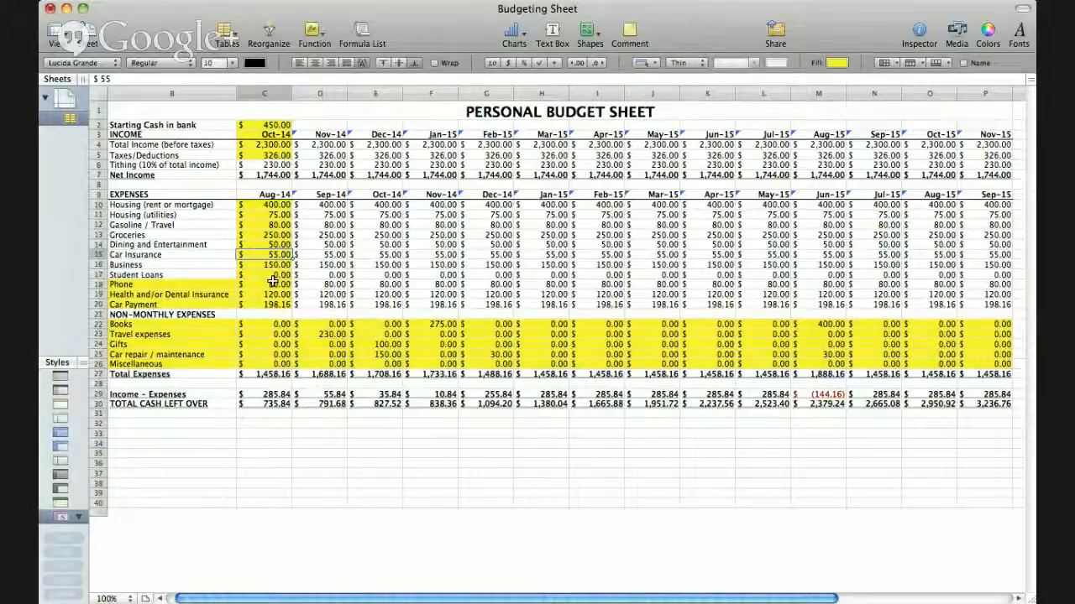
key("Up")
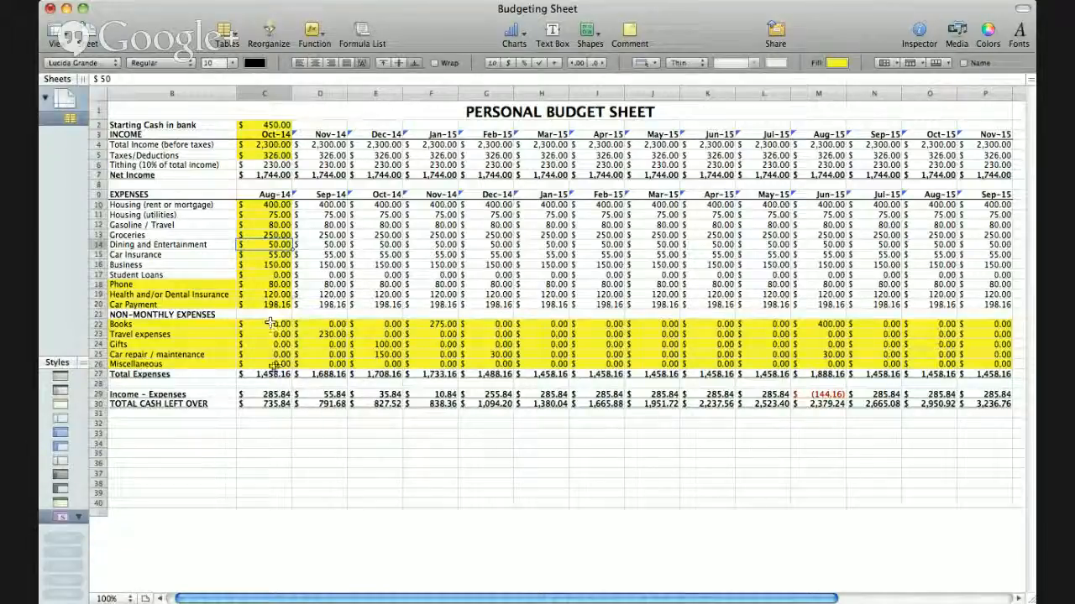
Step: Try 4000 as the Aug-14 business expense to see its effect on the cash left over
left_click(271, 264)
type("4000")
key("Return")
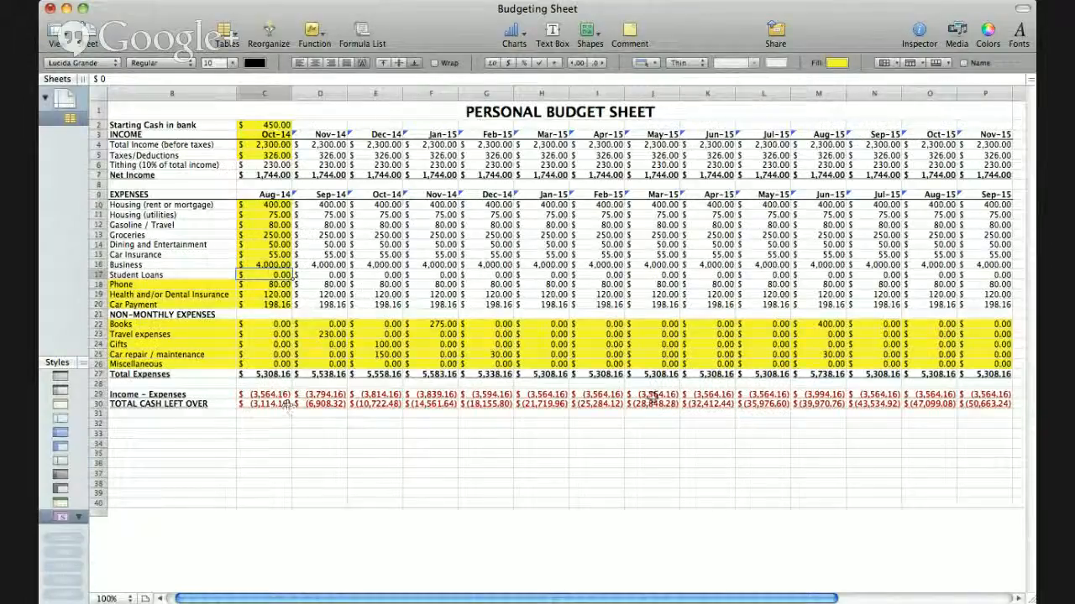
Step: Set the Aug-14 business expense to 0
left_click(266, 265)
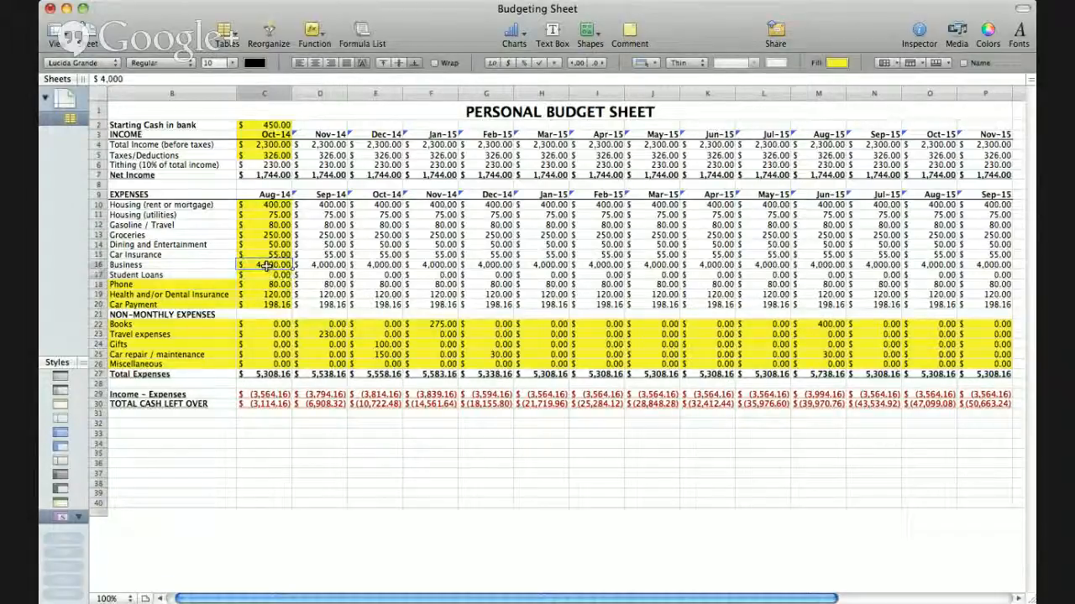
type("0")
key("Return")
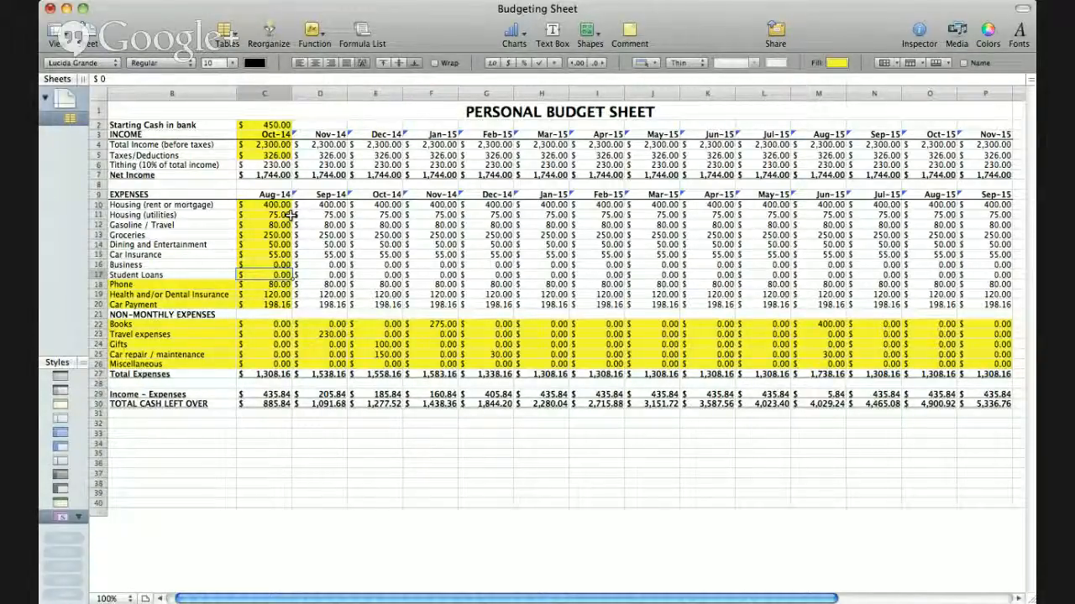
Step: Review the non-monthly Books, Travel expenses and Gifts categories, including the Sep-14 travel and Oct-14 gifts amounts
left_click(157, 327)
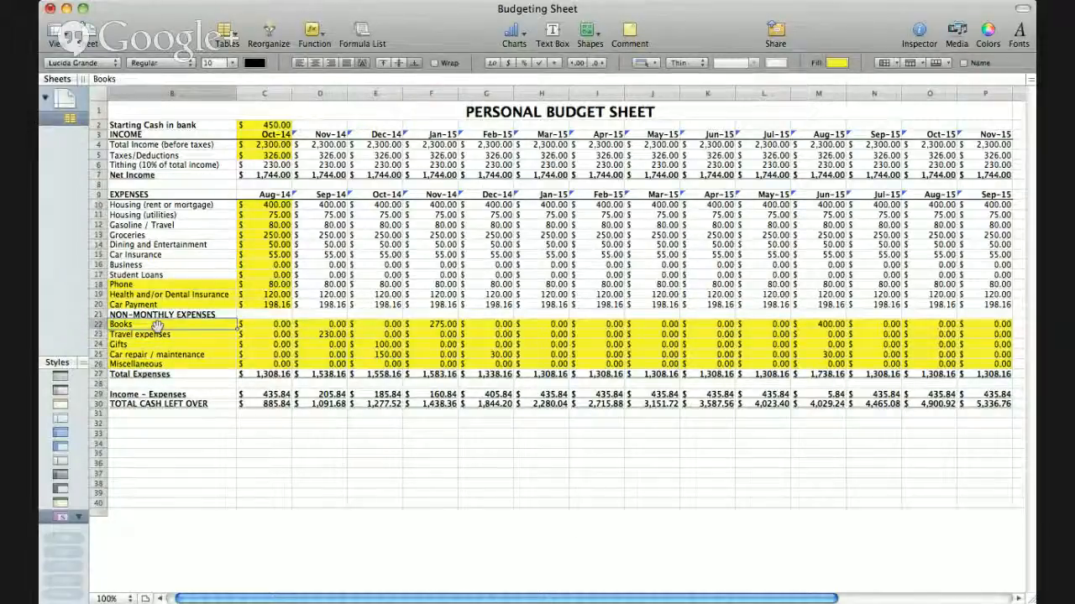
key("Down")
key("Down")
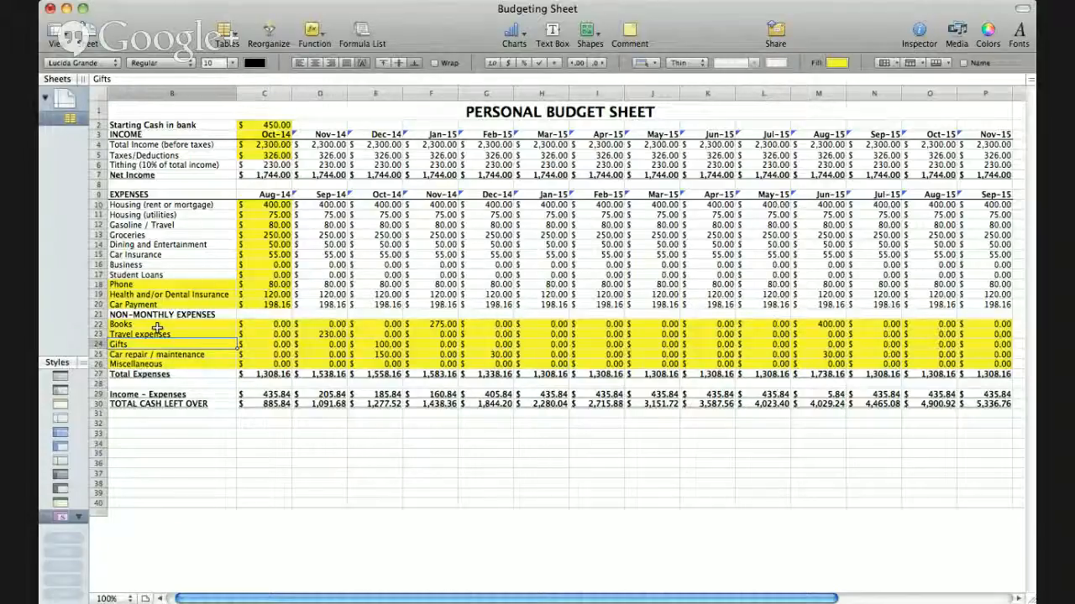
key("Right")
key("Right")
key("Right")
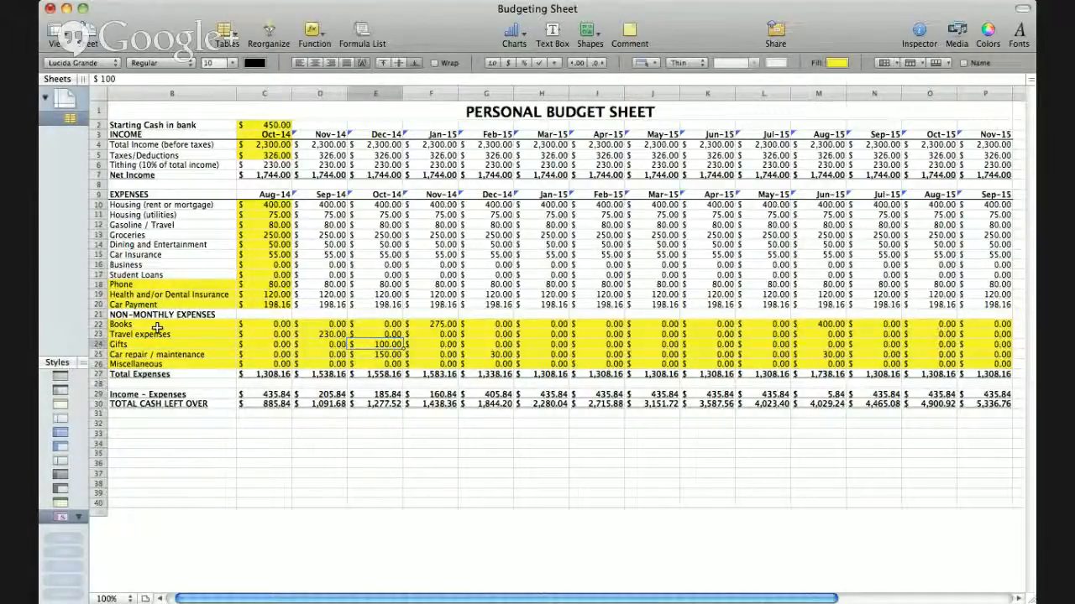
key("Up")
key("Left")
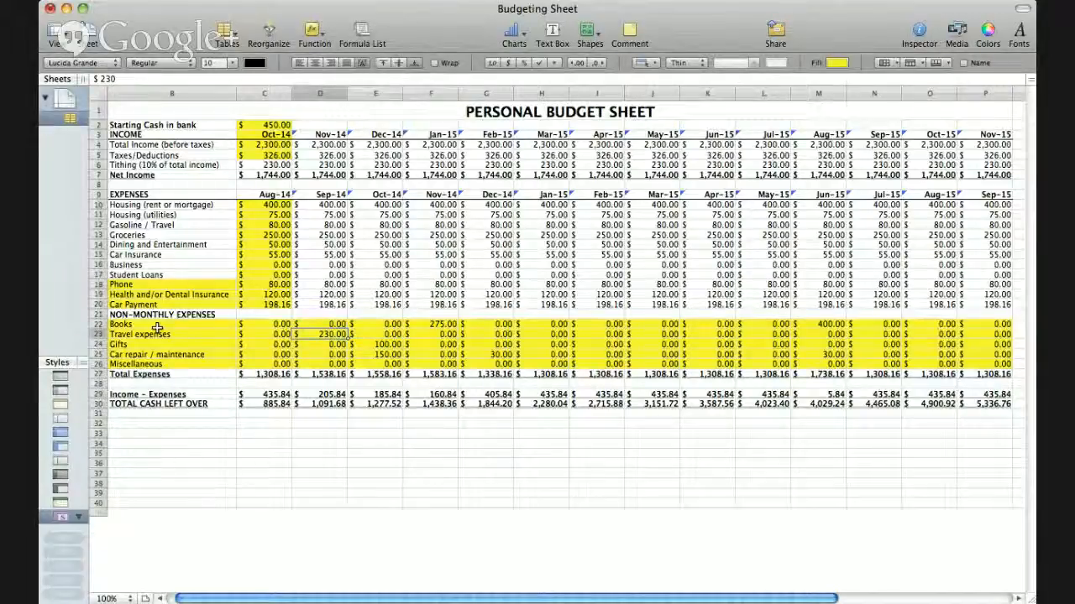
key("Left")
key("Left")
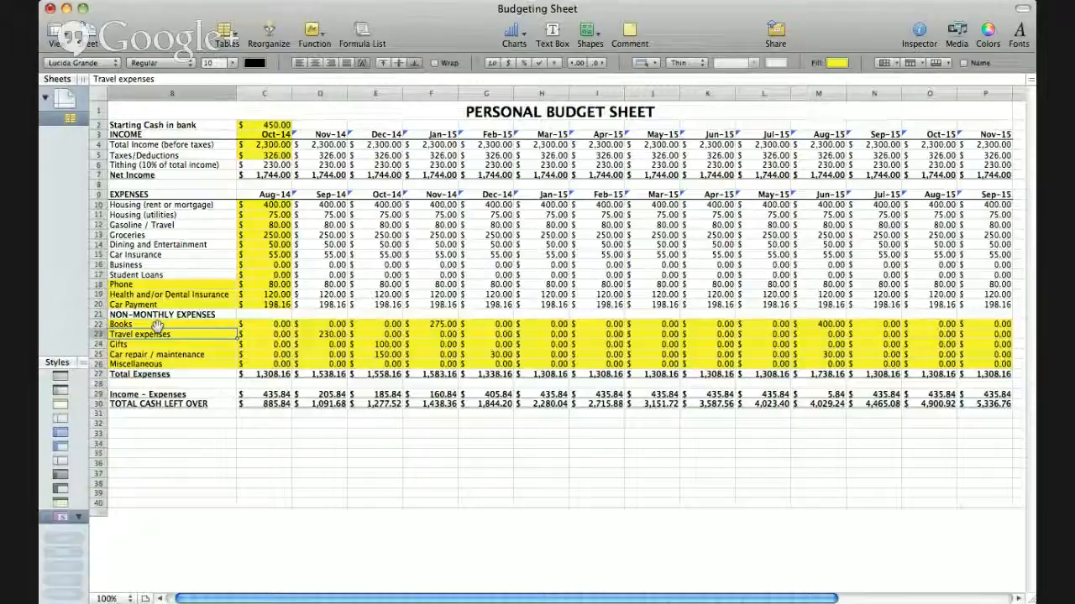
key("Right")
key("Right")
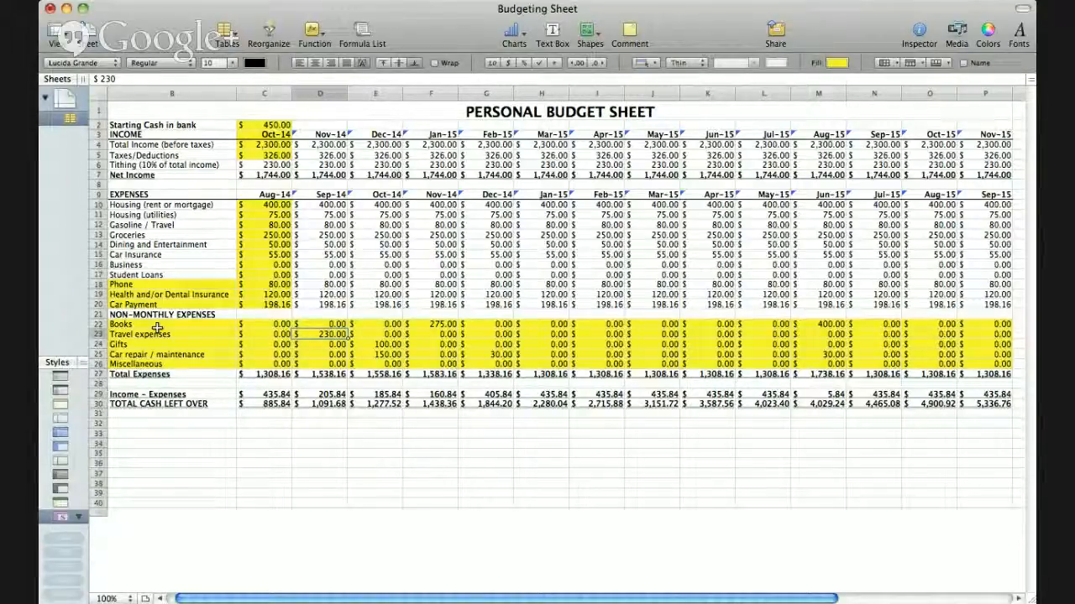
key("Right")
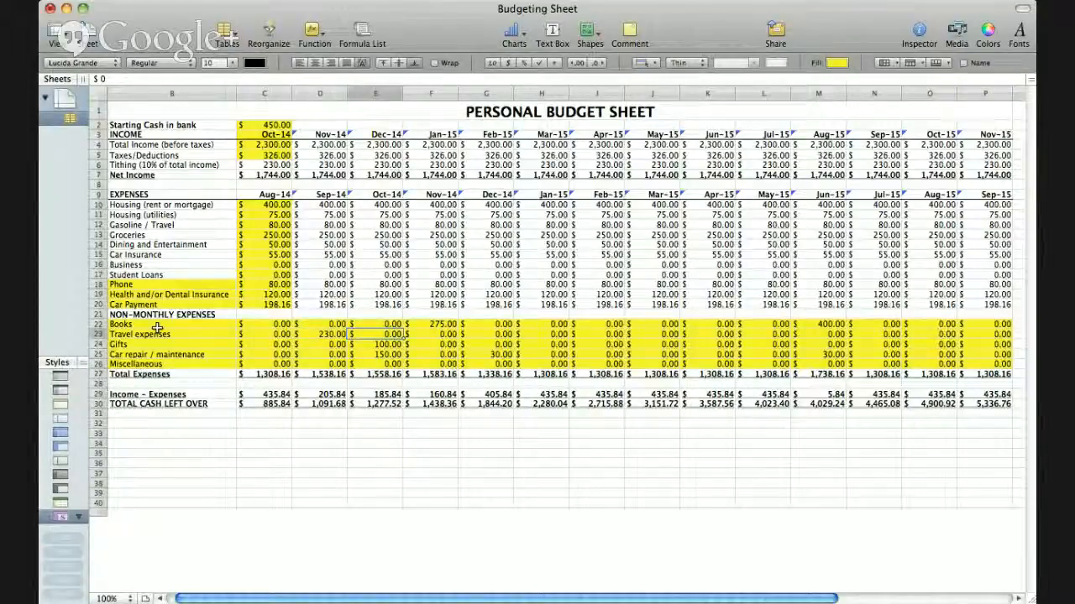
key("Down")
key("Left")
key("Left")
key("Left")
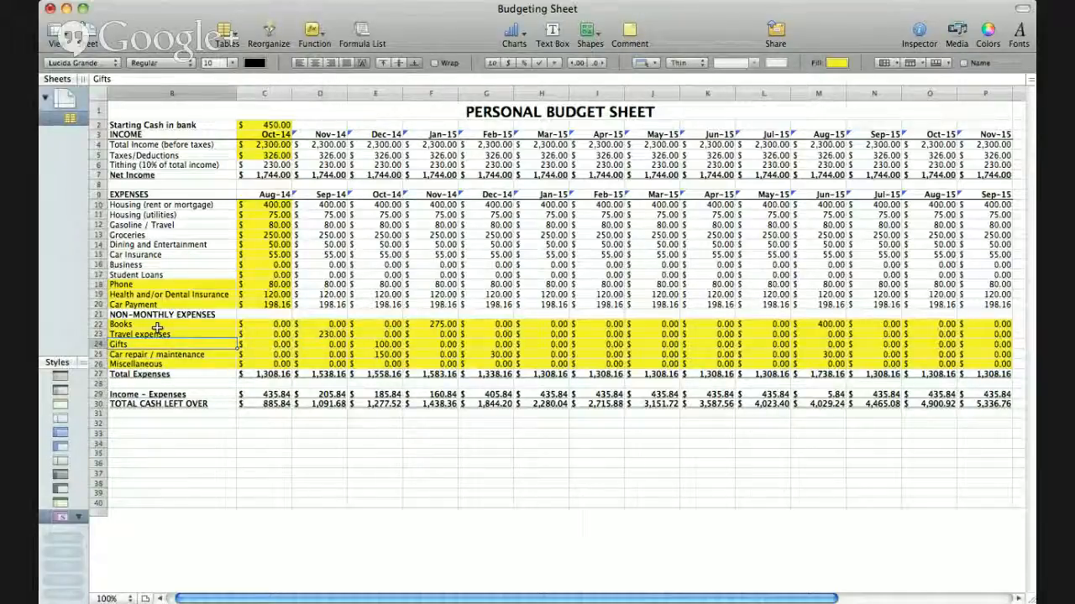
Step: Examine the Books row across the months, including the Nov-14 and Jun-15 amounts
key("Up")
key("Up")
key("Right")
key("Right")
key("Right")
key("Right")
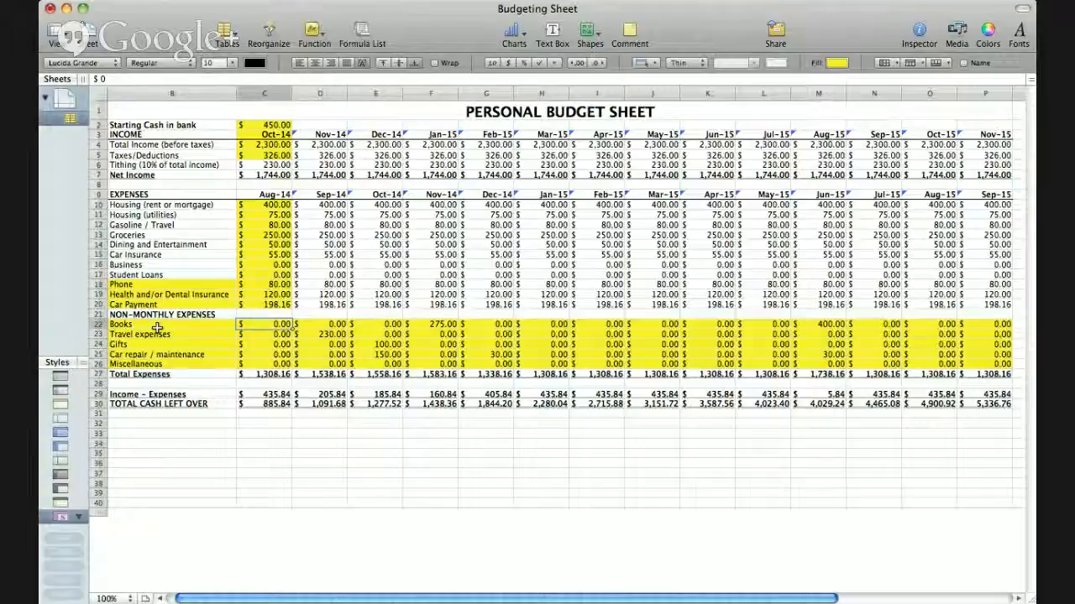
key("Right")
key("Right")
key("Right")
key("Right")
key("Right")
key("Right")
key("Right")
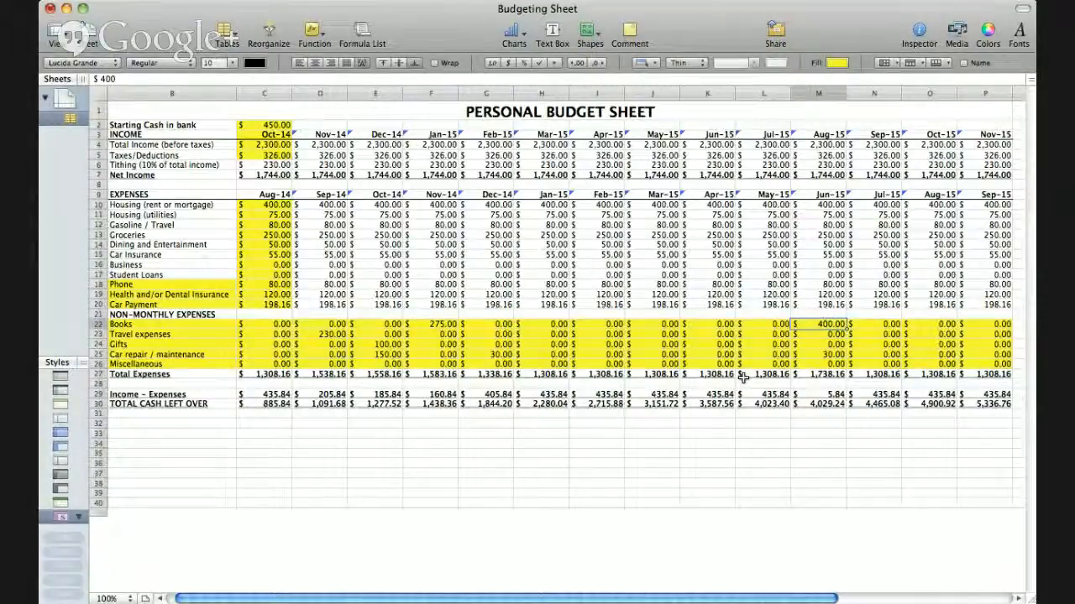
left_click(435, 324)
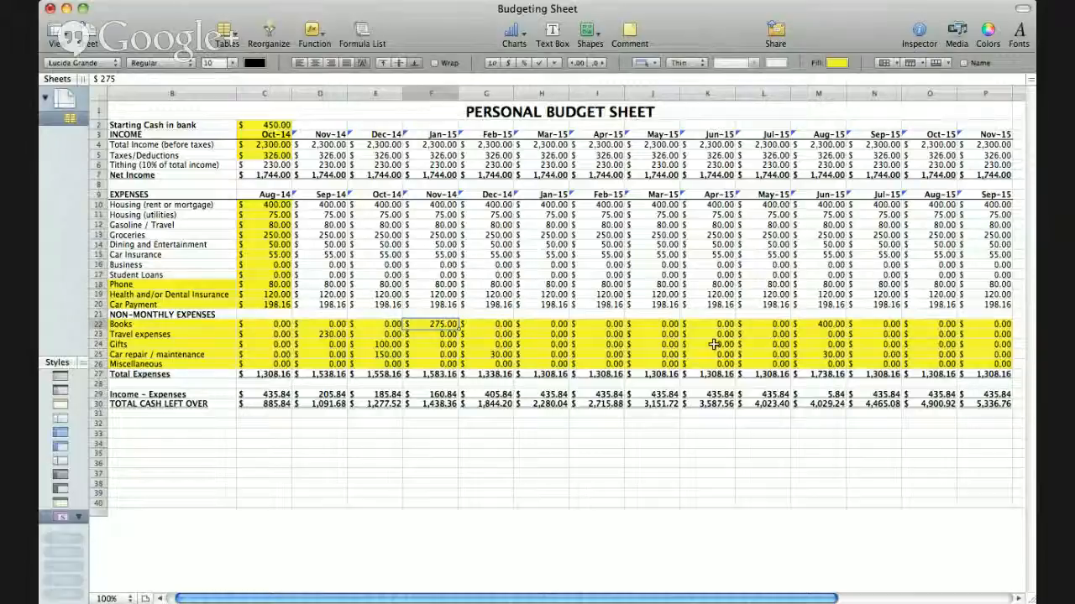
Step: Set the Books expense in the Jun-15 expense column to 450
left_click(823, 325)
type("450")
key("Return")
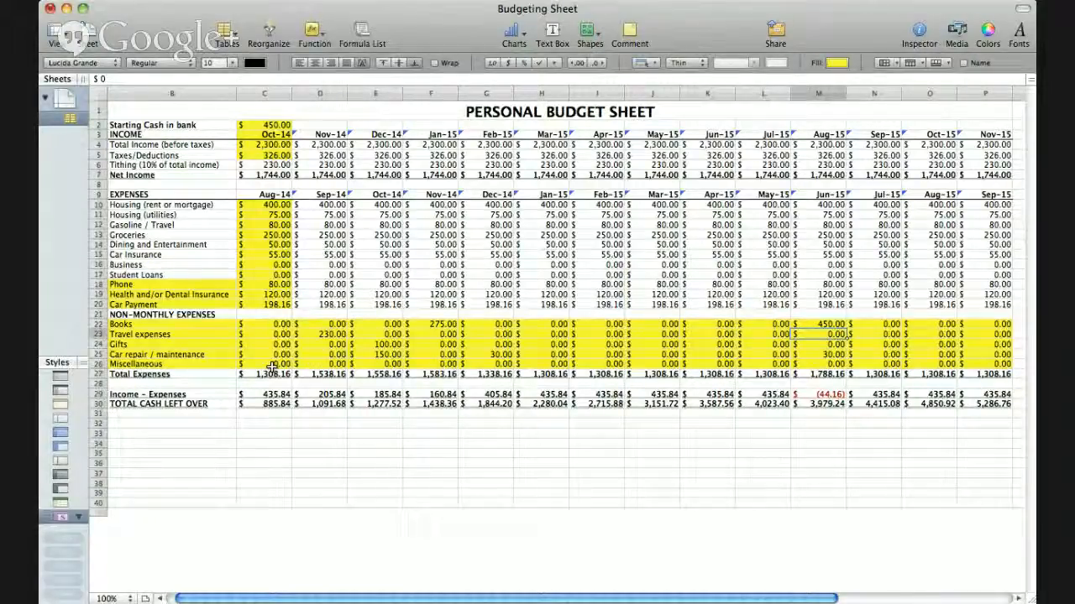
Step: Review the Miscellaneous and Car repair / maintenance rows, examining the repair amounts across the months from Aug-14 to Jul-15
left_click(207, 366)
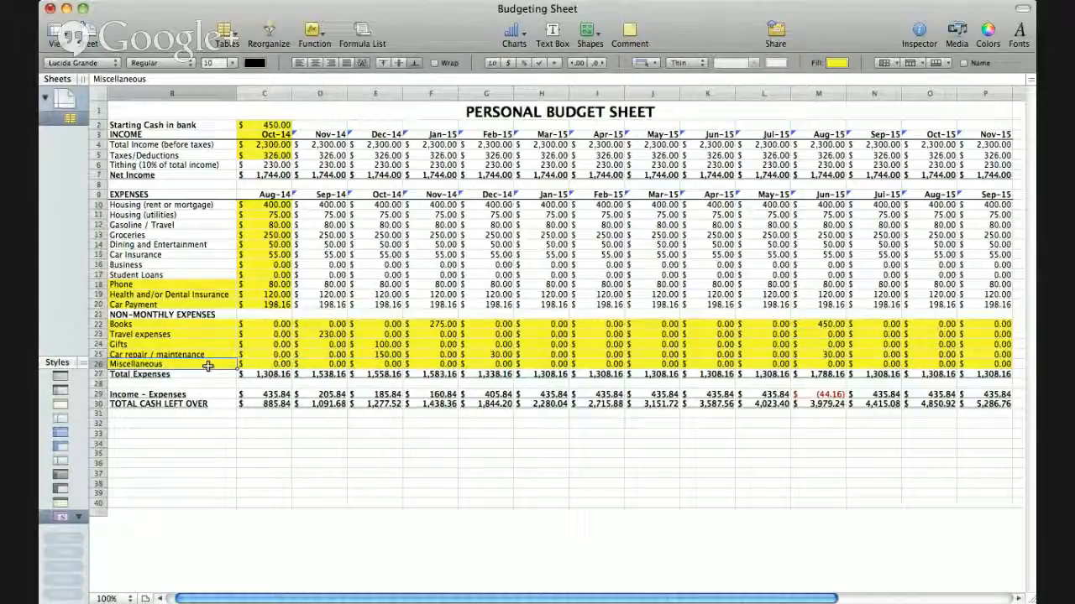
key("Right")
key("Right")
key("Right")
key("Up")
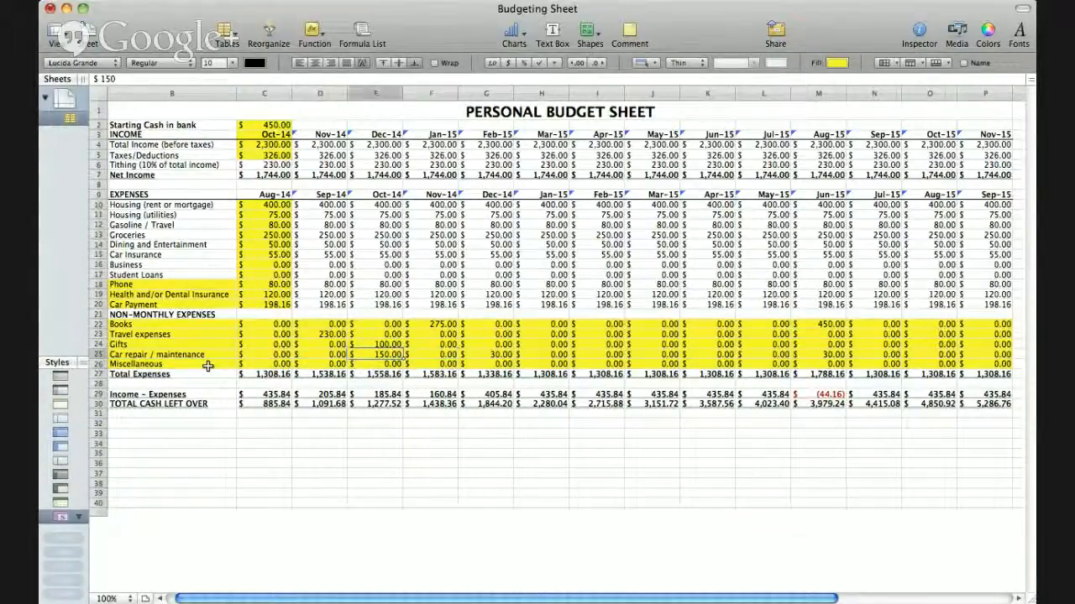
key("Left")
key("Left")
key("Left")
key("Right")
key("Right")
key("Right")
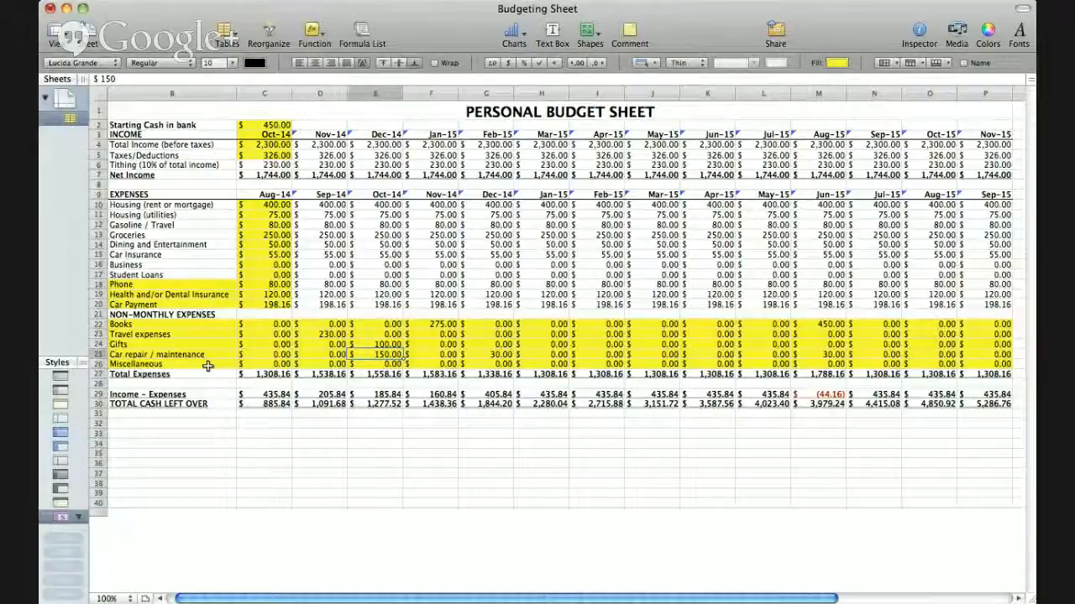
key("Right")
key("Right")
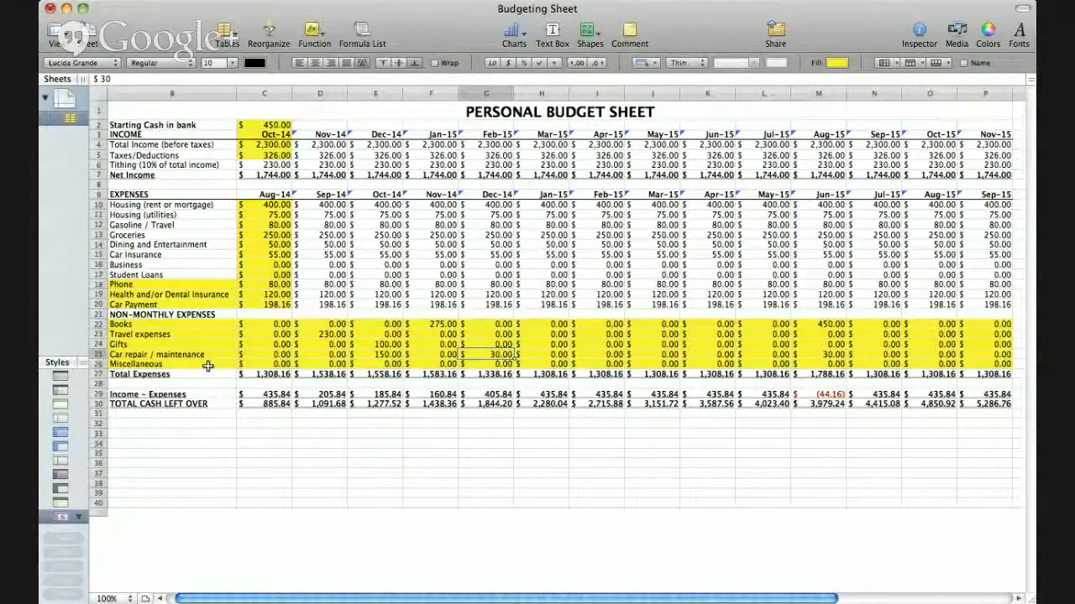
key("Right")
key("Right")
key("Right")
key("Right")
key("Right")
key("Right")
key("Right")
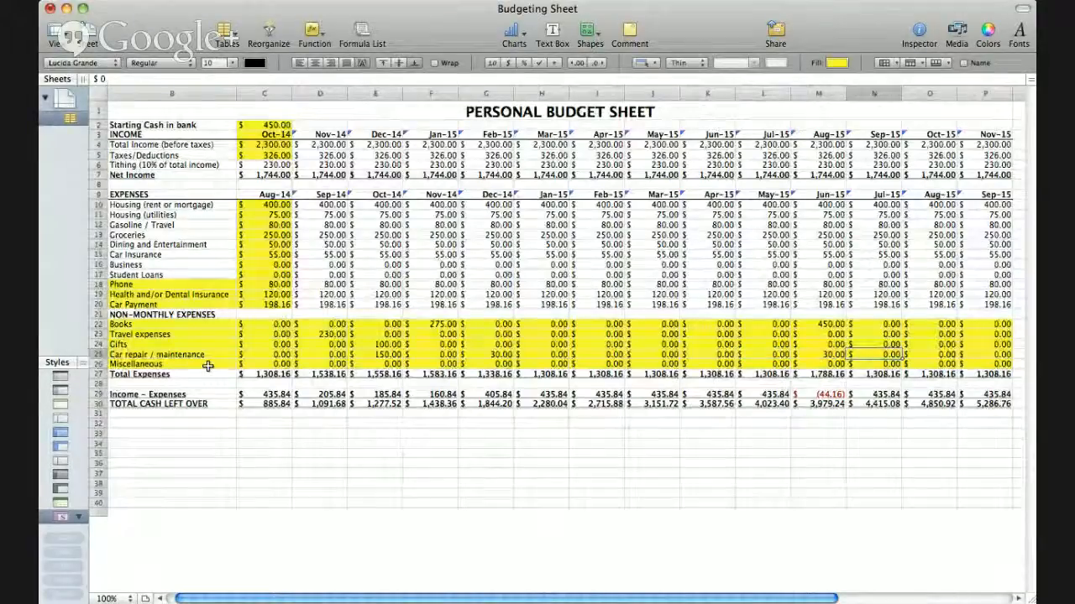
key("Left")
key("Left")
key("Down")
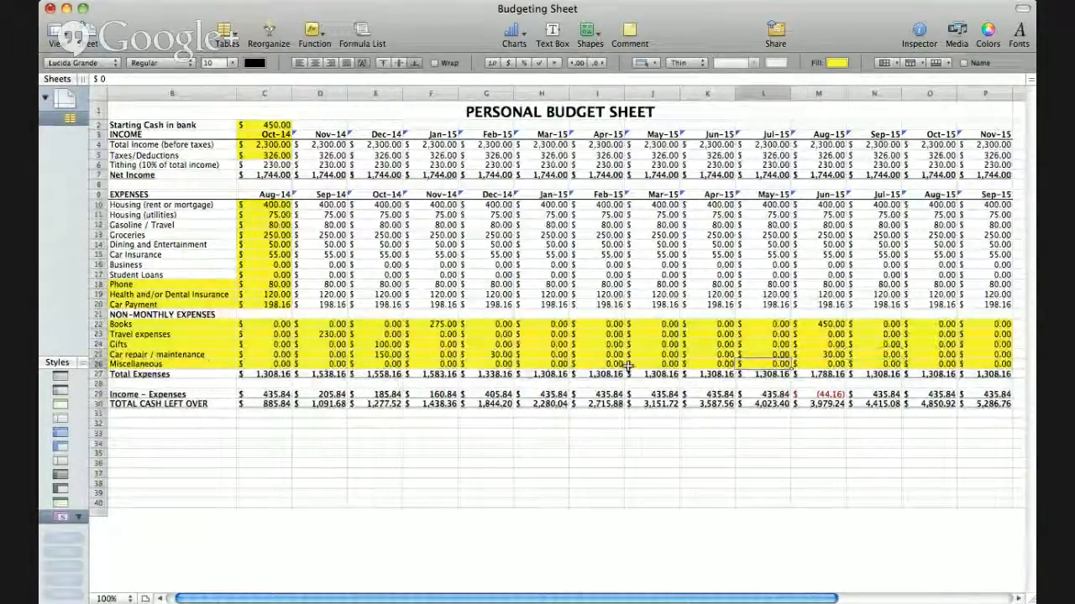
Step: Set the Gifts expense in the May-15 expense column to 500
left_click(670, 343)
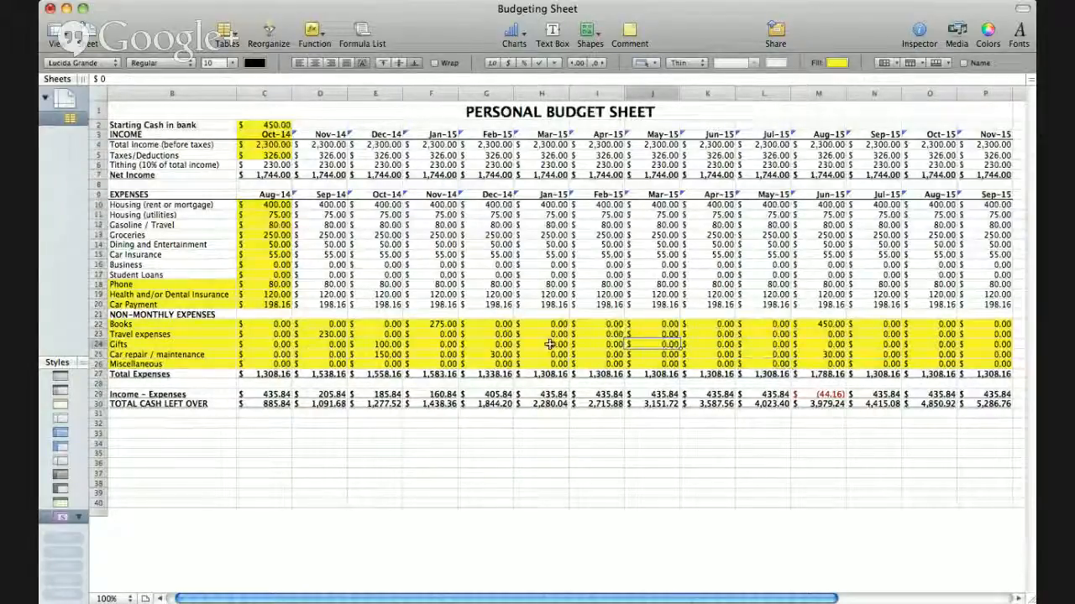
left_click(430, 324)
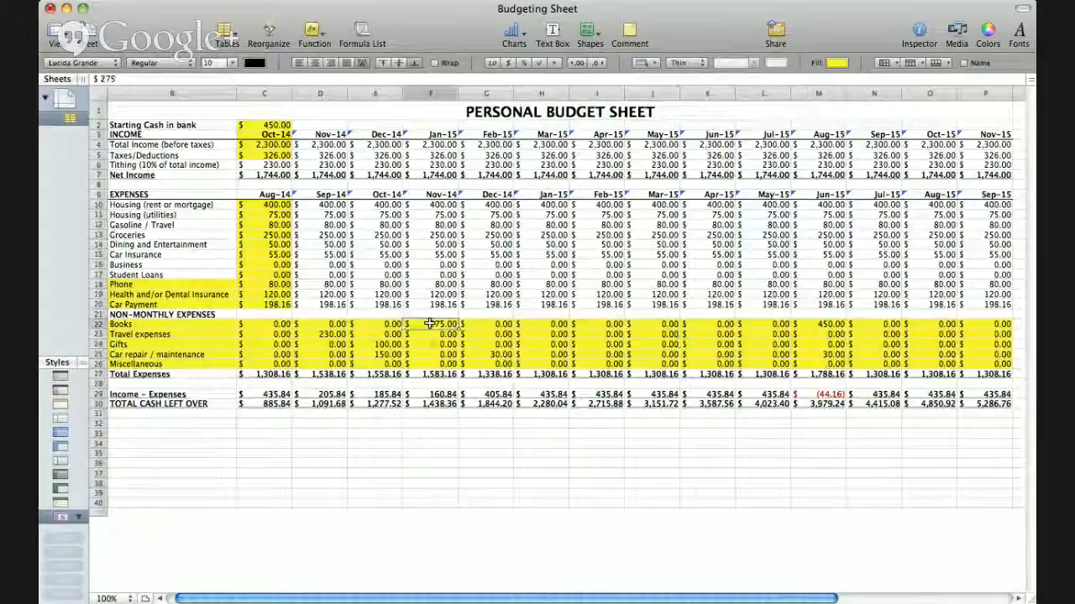
left_click(816, 324)
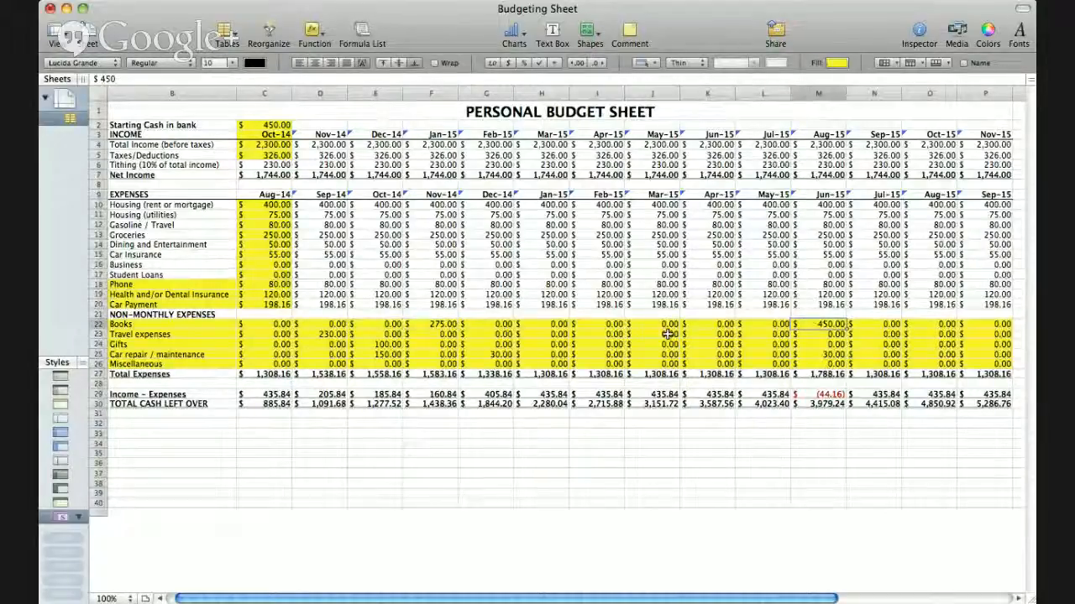
left_click(384, 344)
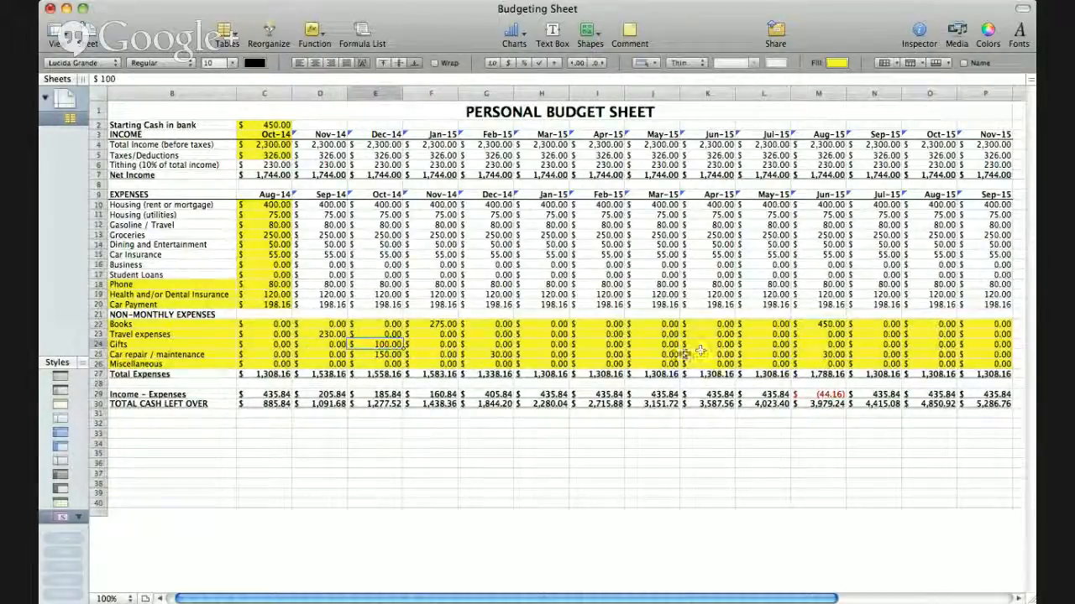
left_click(770, 344)
type("500")
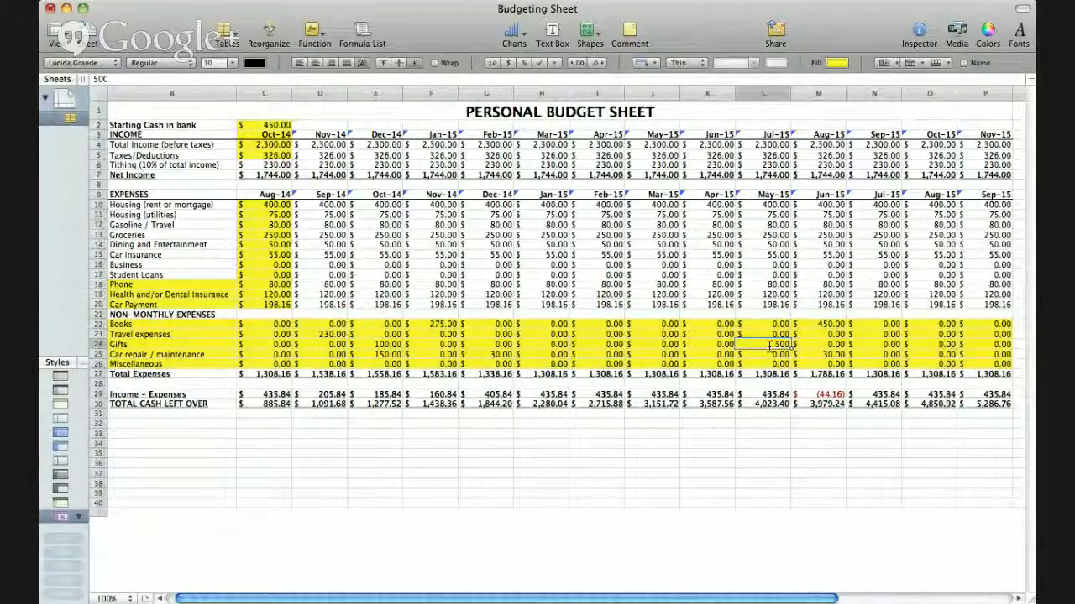
key("Return")
Step: Review the Gifts and Car repair / maintenance amounts from Apr-15 to Jun-15, and the total cash left over in the Apr-15 expense column
key("Up")
key("Left")
key("Down")
key("Up")
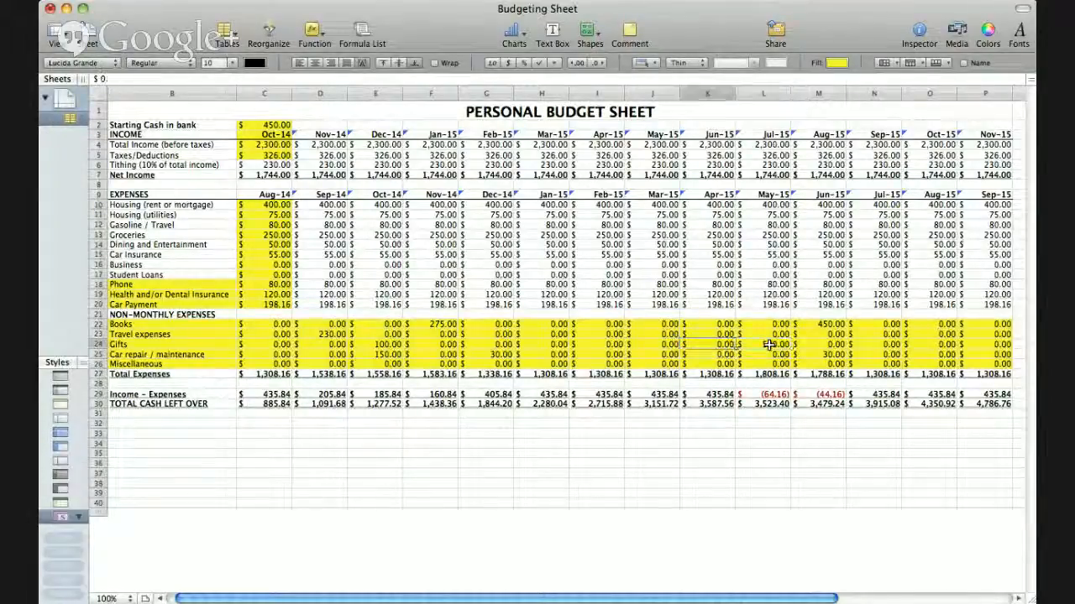
key("Down")
key("Right")
key("Right")
key("Up")
key("Up")
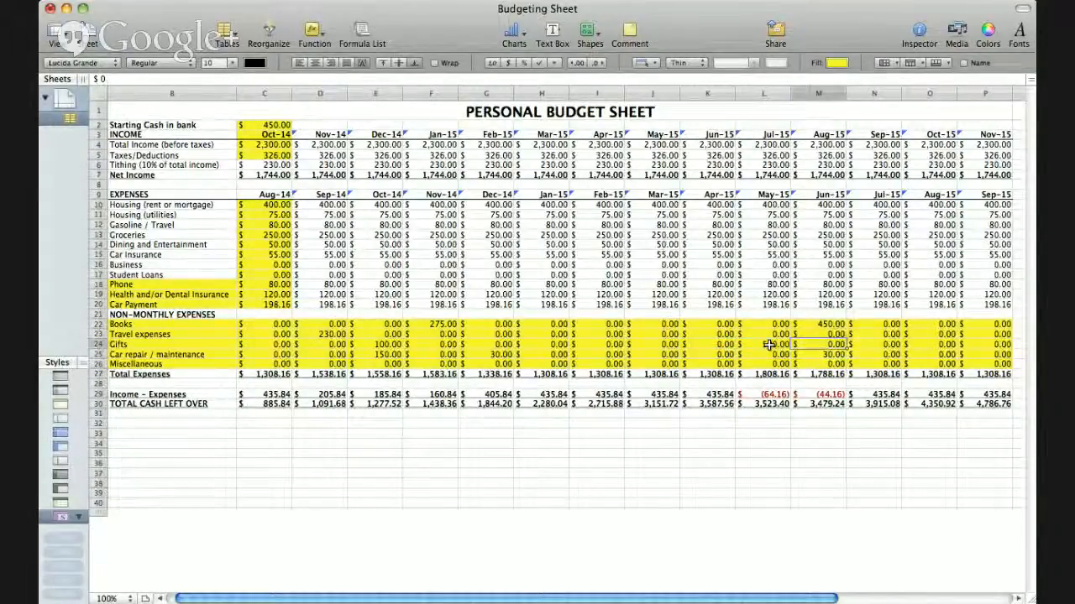
key("Left")
key("Left")
key("Down")
key("Down")
key("Right")
key("Right")
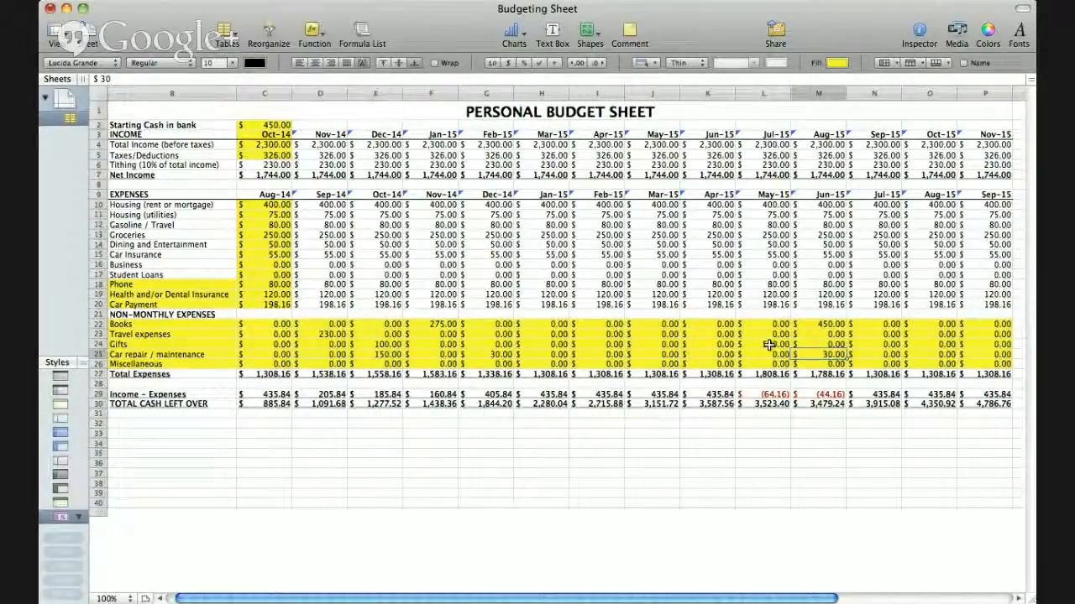
left_click(769, 345)
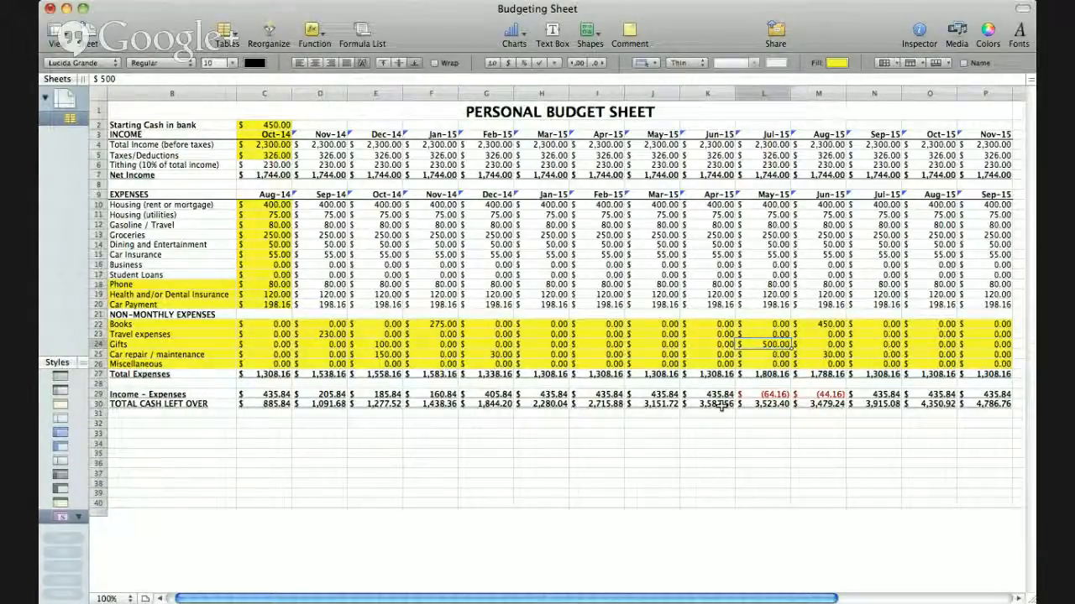
left_click(720, 405)
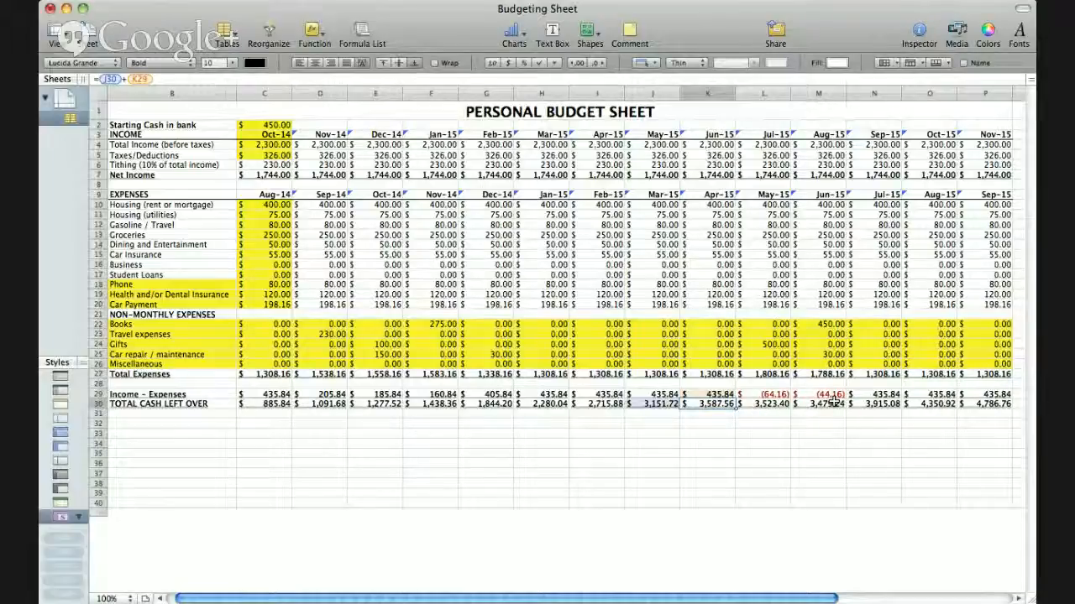
Step: Set the Gifts expense in the Jun-15 expense column to 25,000 and examine the neighbouring non-monthly cells
left_click(821, 345)
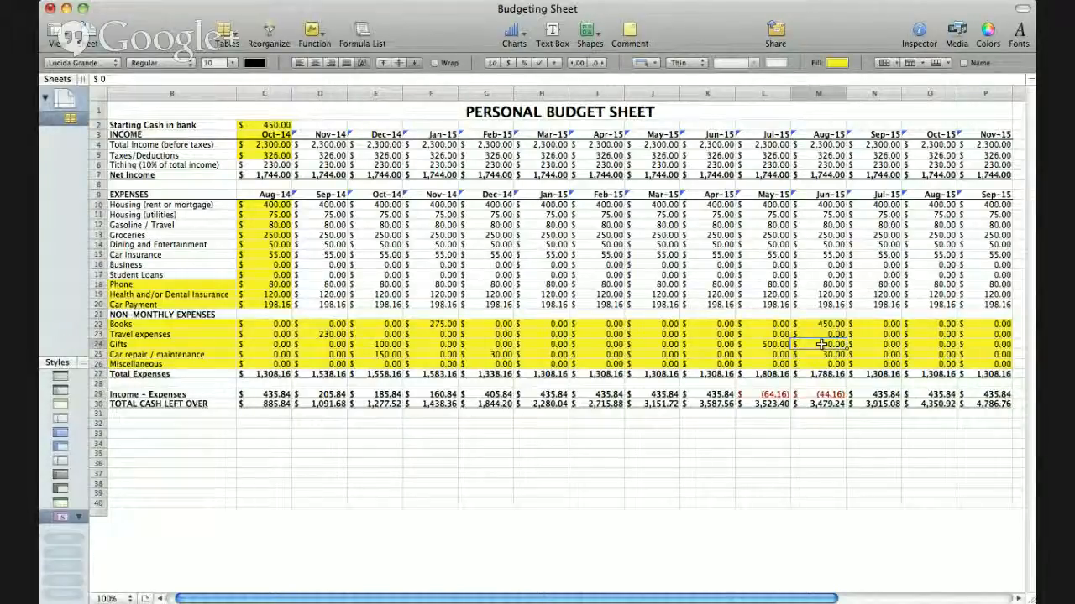
type("25")
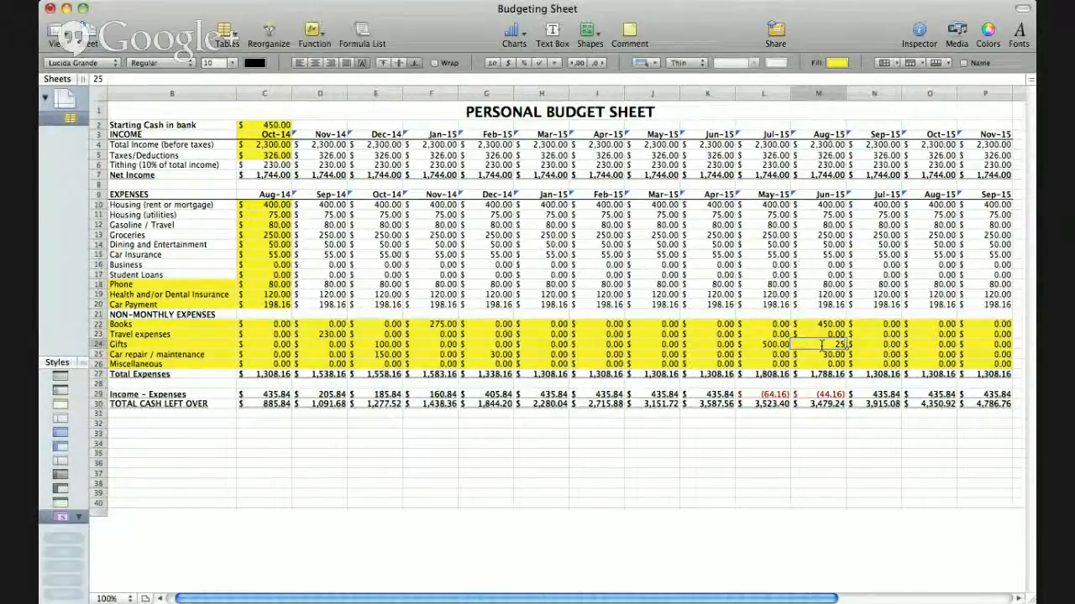
type("000")
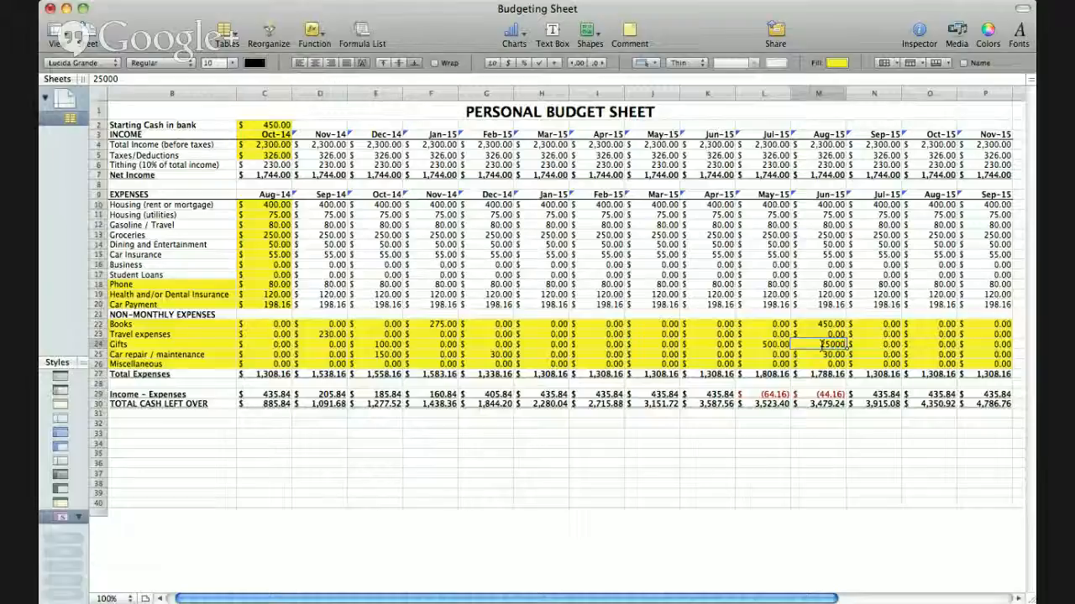
key("Return")
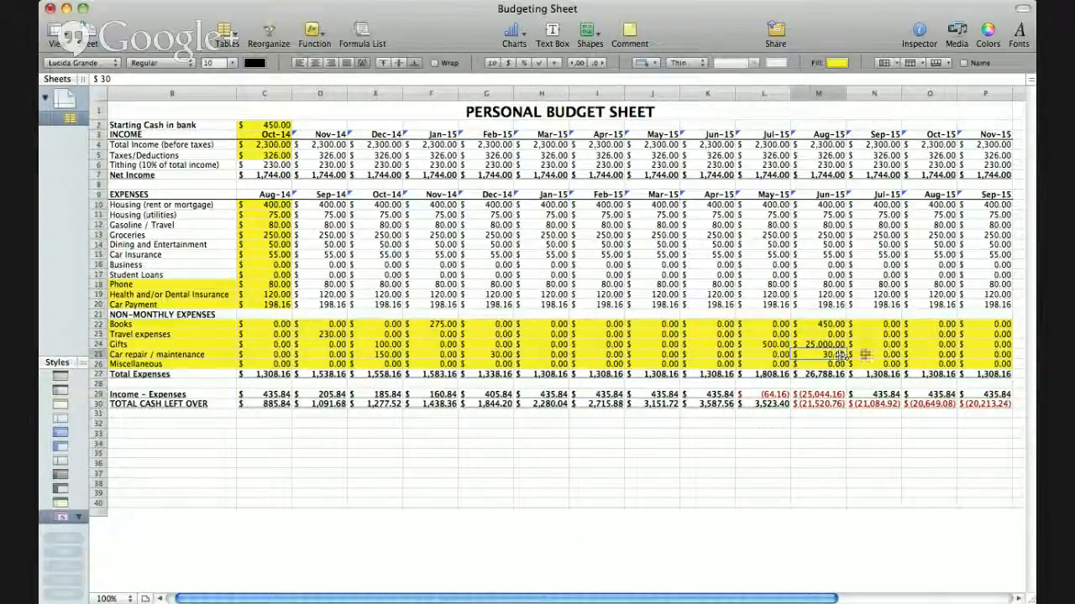
key("Up")
key("Up")
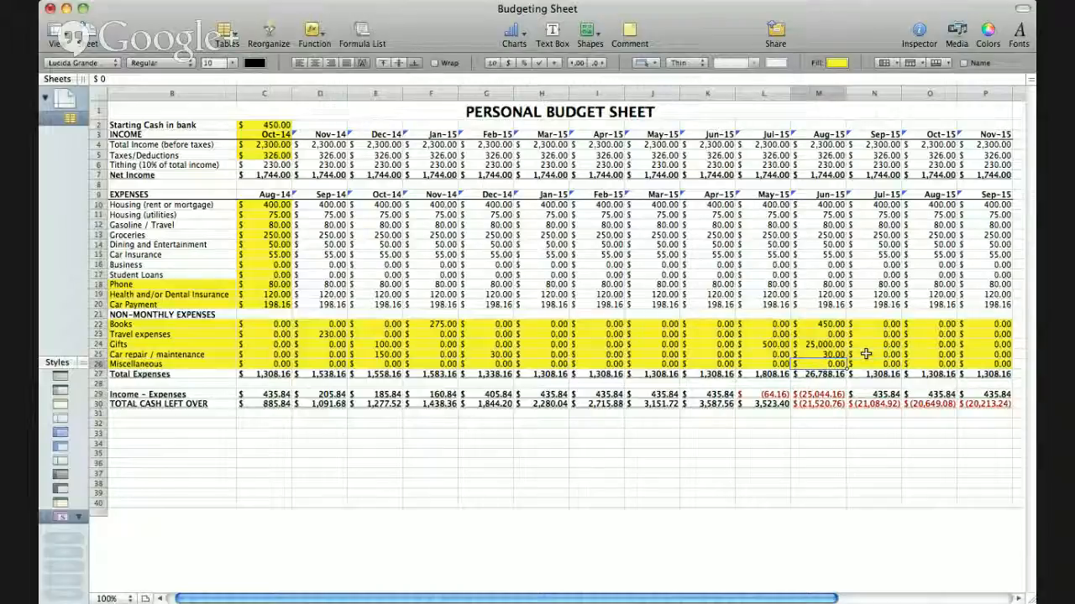
key("Down")
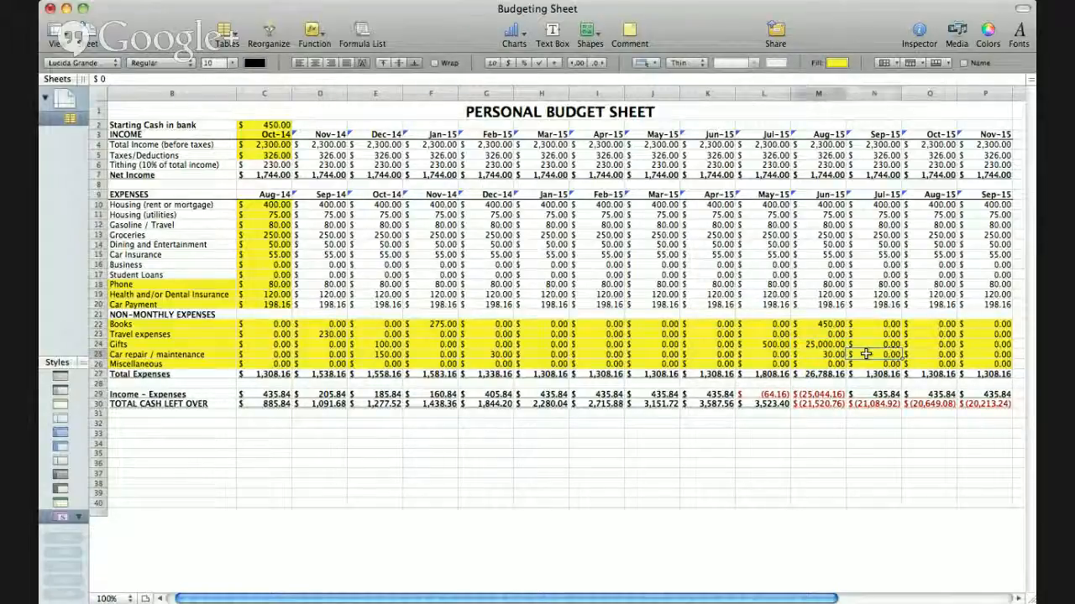
key("Down")
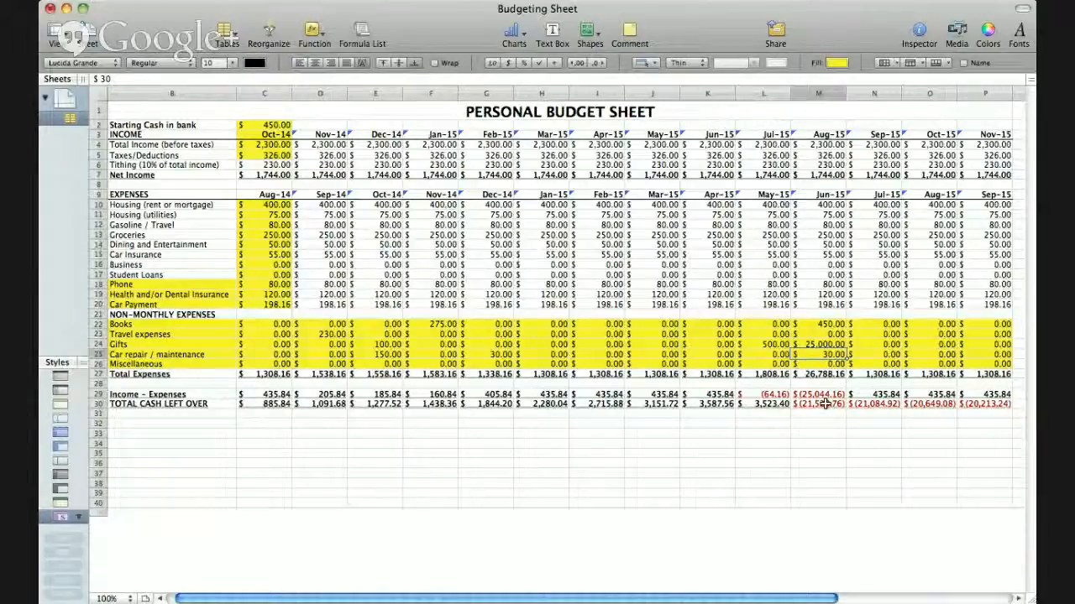
Step: Reset the Gifts expense in the Jun-15 expense column to 0
left_click(825, 345)
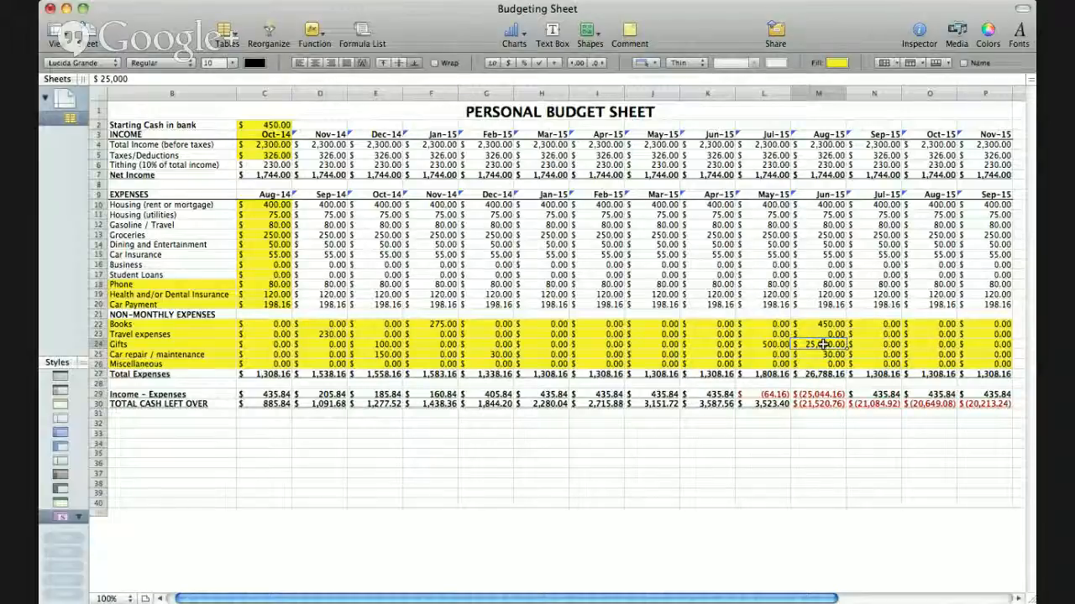
type("0")
key("Return")
key("Up")
key("Left")
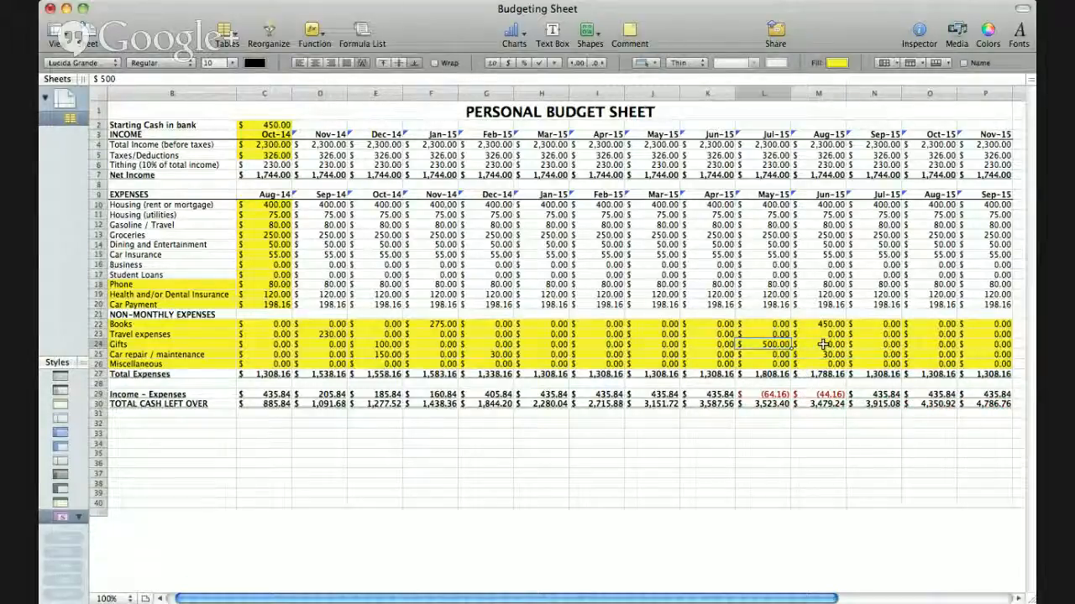
Step: Look back along the Gifts row to the non-monthly category names, ending on the Books label
key("Left")
key("Left")
key("Left")
key("Left")
key("Left")
key("Left")
key("Left")
key("Left")
key("Left")
key("Left")
key("Up")
key("Up")
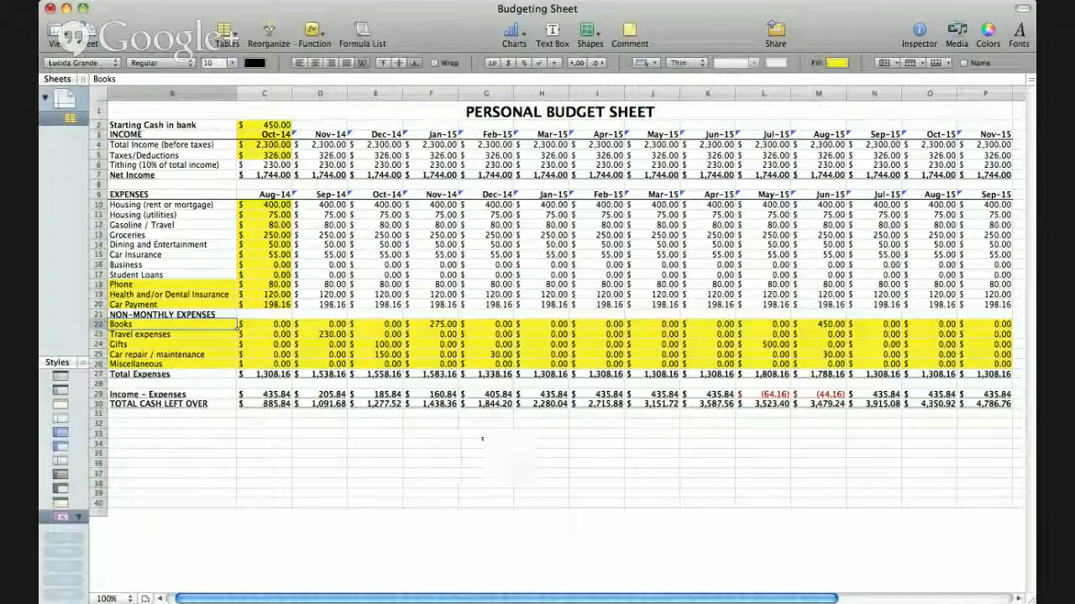
Step: Examine the tithing row and the Net Income formulas in the Jan-15 and Oct-14 income columns
left_click(147, 165)
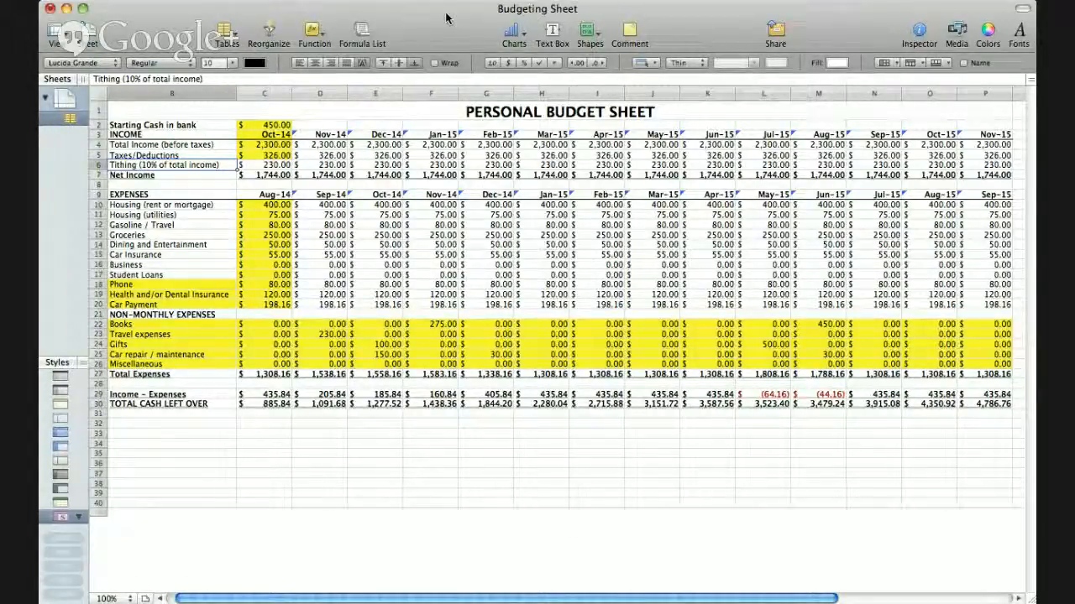
double_click(445, 206)
key("Return")
double_click(443, 175)
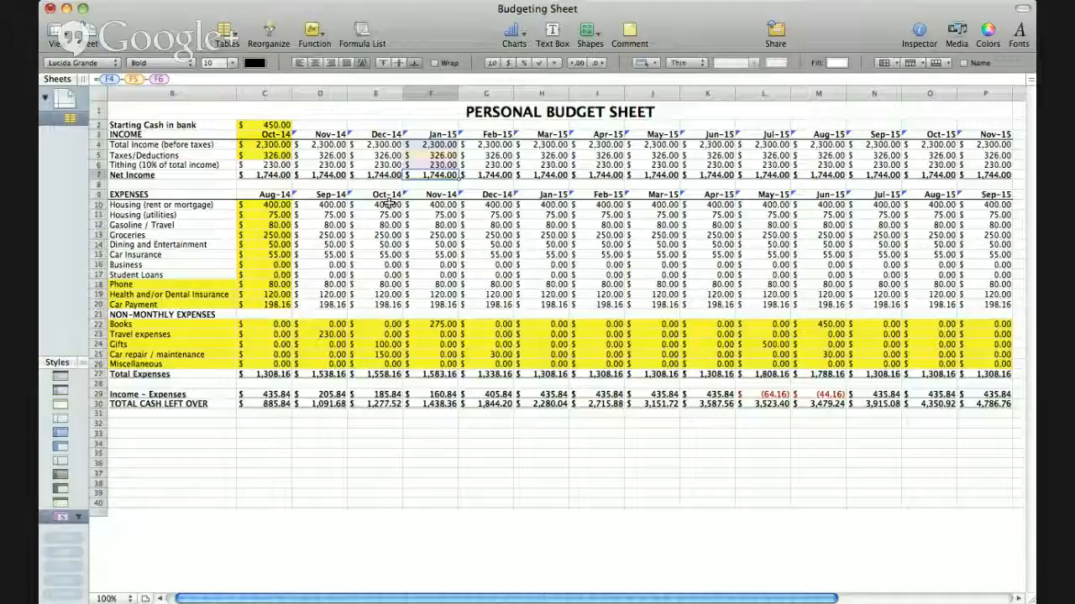
left_click(273, 177)
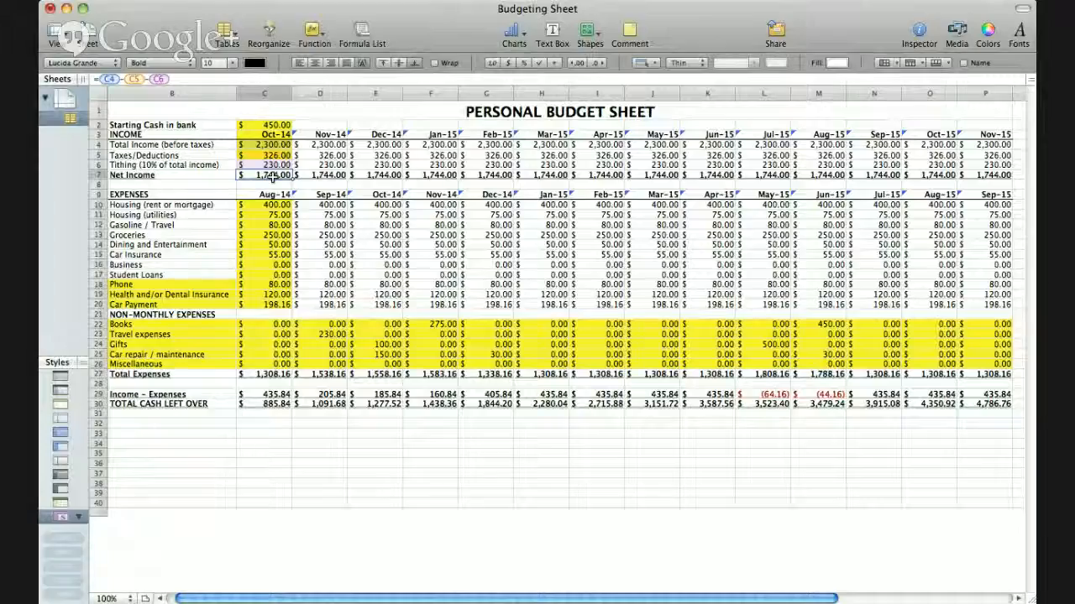